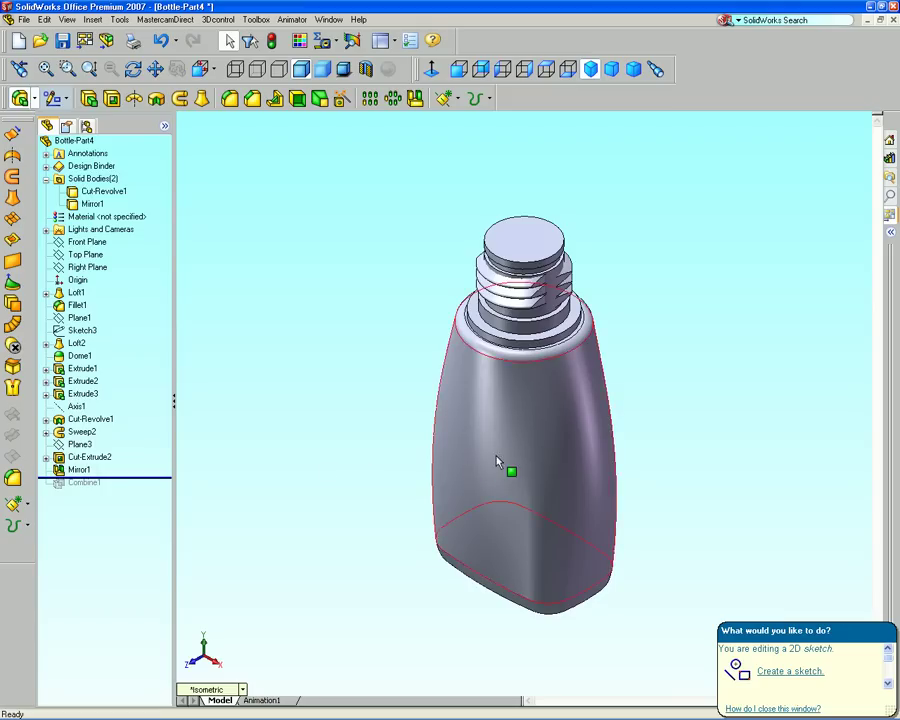
Create a 0 mm offset surface of the bottle face, then hide the Cut-Revolve1 and Mirror1 solid bodies.
click(12, 305)
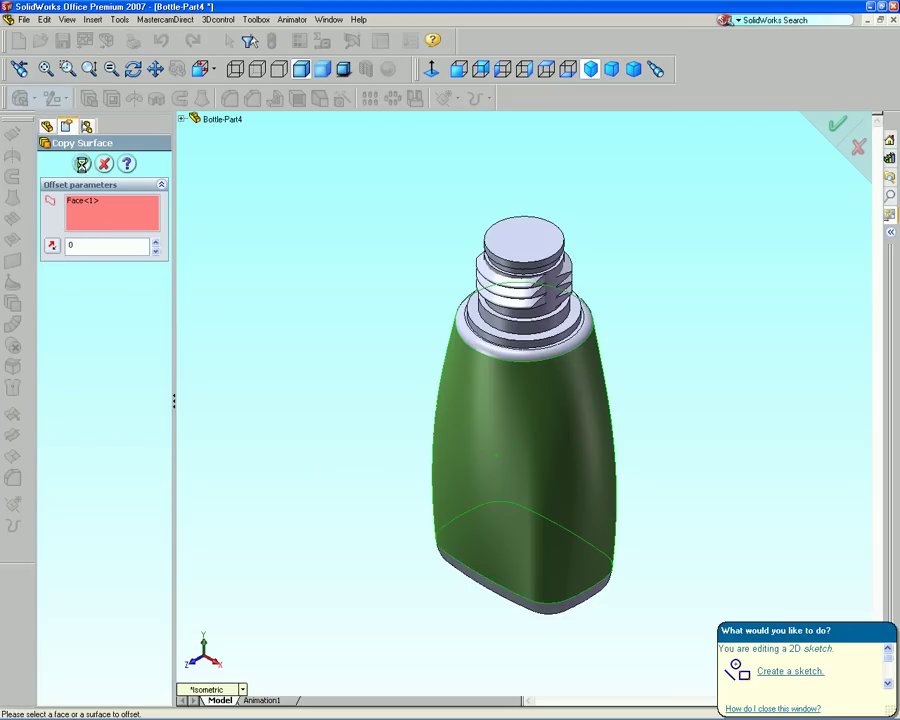
click(92, 207)
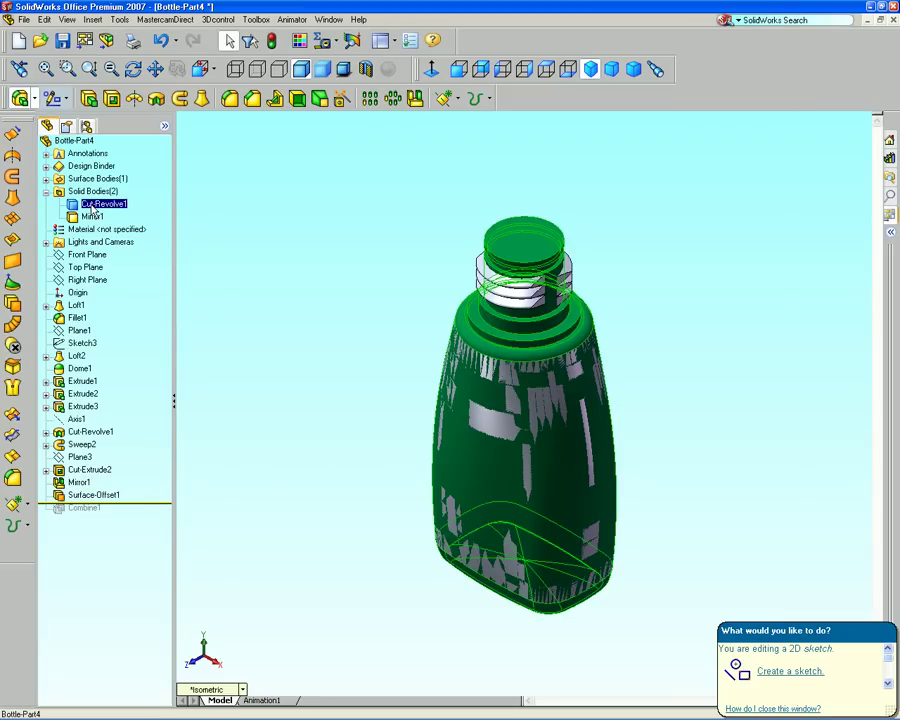
right_click(100, 206)
click(125, 229)
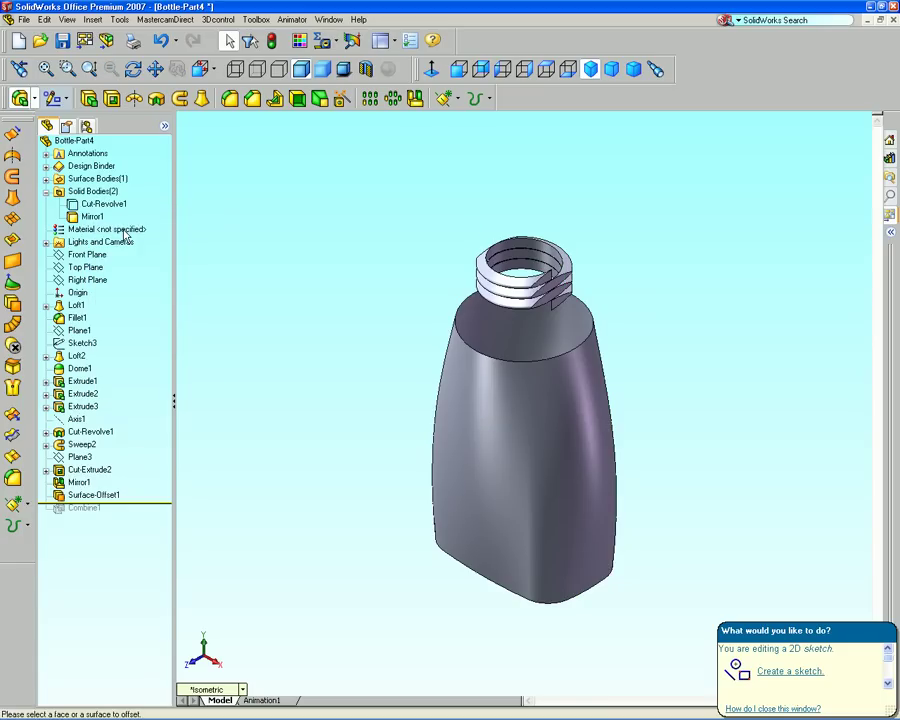
click(92, 216)
right_click(93, 216)
click(117, 243)
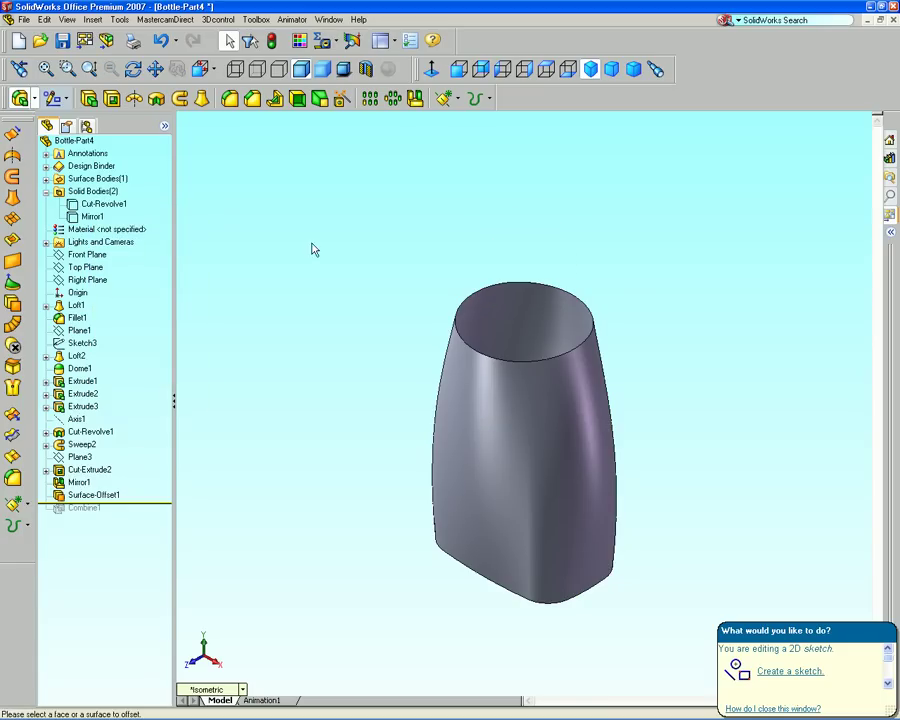
click(91, 256)
Start a Front Plane sketch, convert the bottle's bottom edge and add a vertical centerline.
right_click(93, 257)
click(128, 272)
click(431, 70)
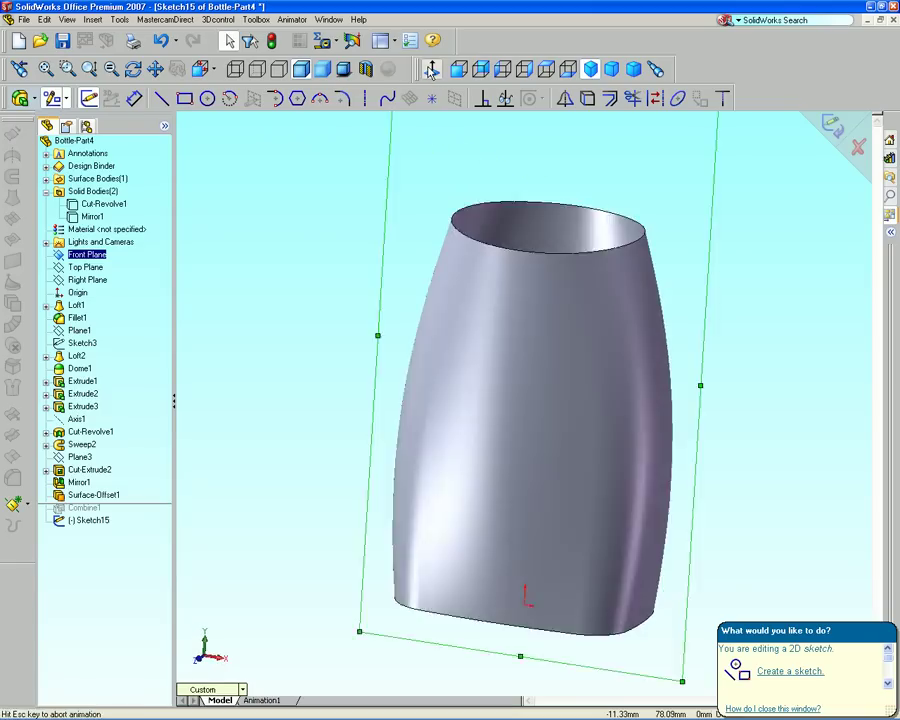
click(495, 646)
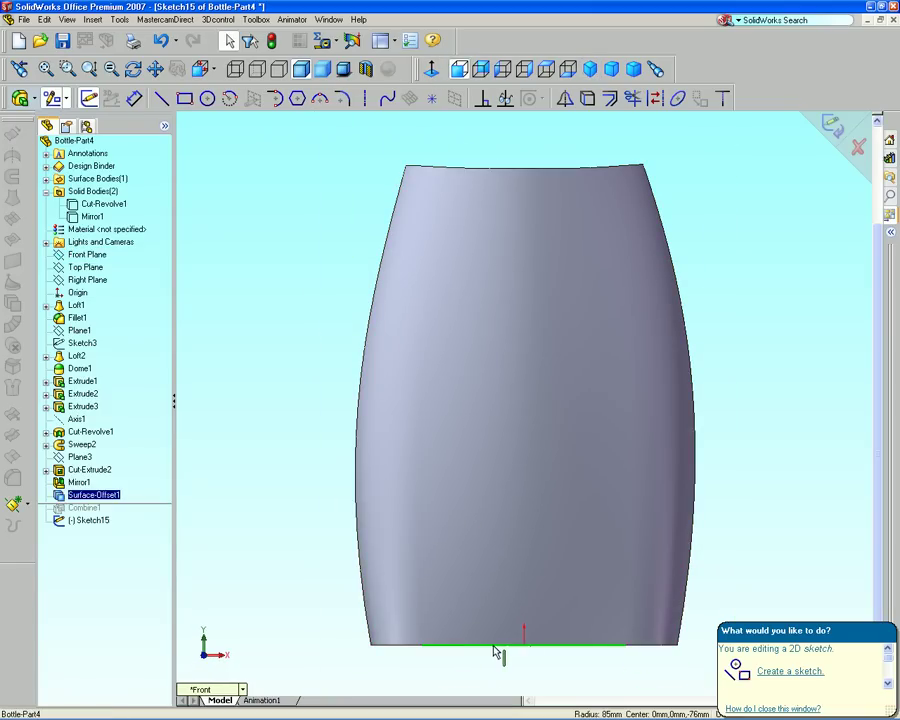
click(587, 98)
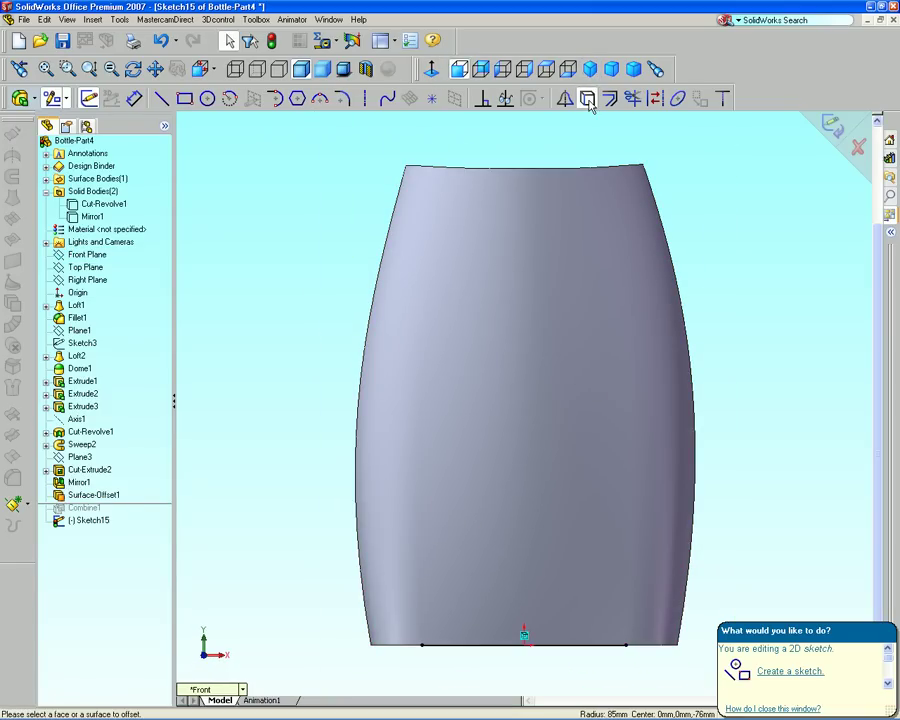
click(365, 98)
click(524, 645)
click(524, 140)
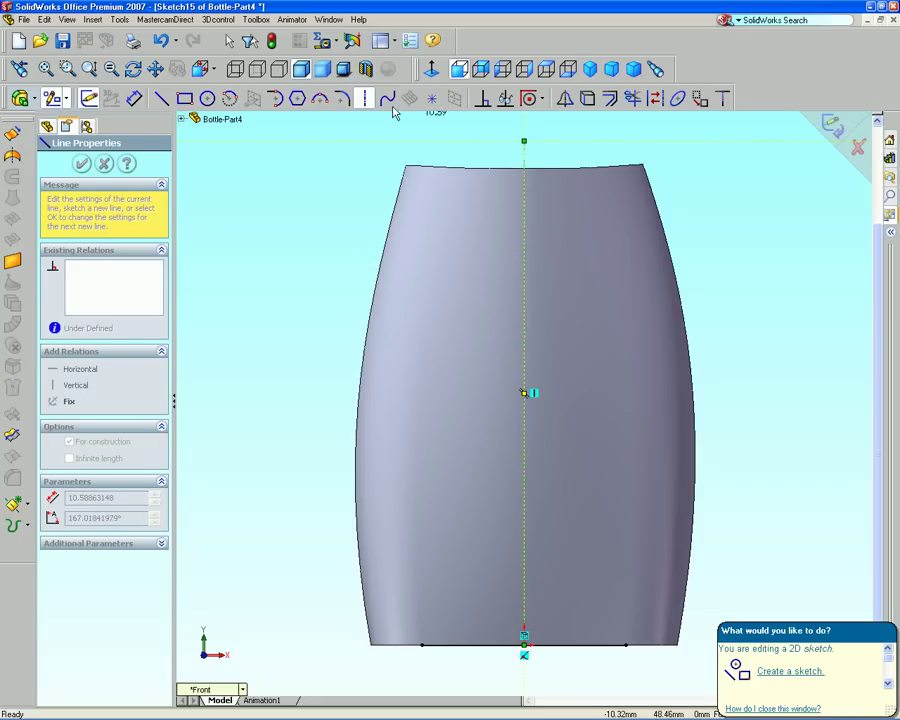
Draw a spline from the bottom-left corner up to the vertical centerline.
click(387, 98)
click(424, 645)
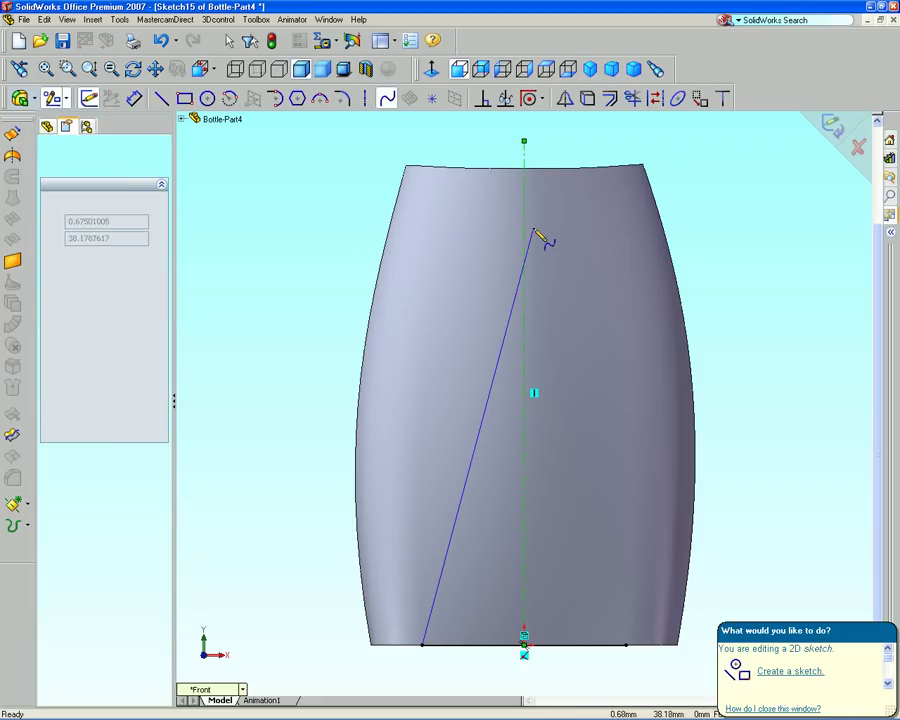
click(524, 232)
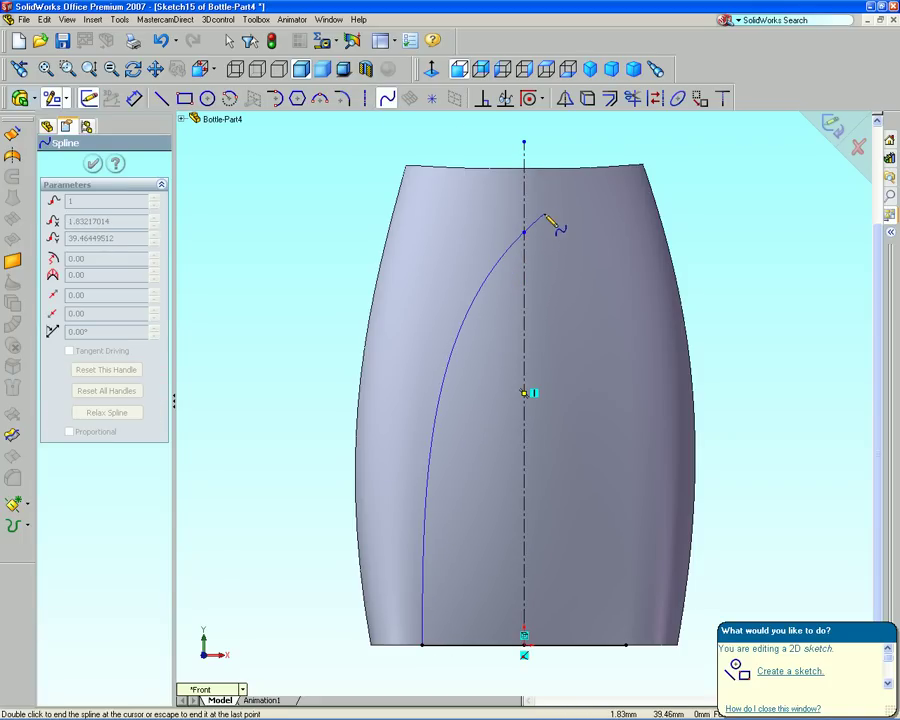
right_click(546, 218)
click(566, 239)
Add a horizontal centerline at the spline's top and make the spline tangent to it.
key(Return)
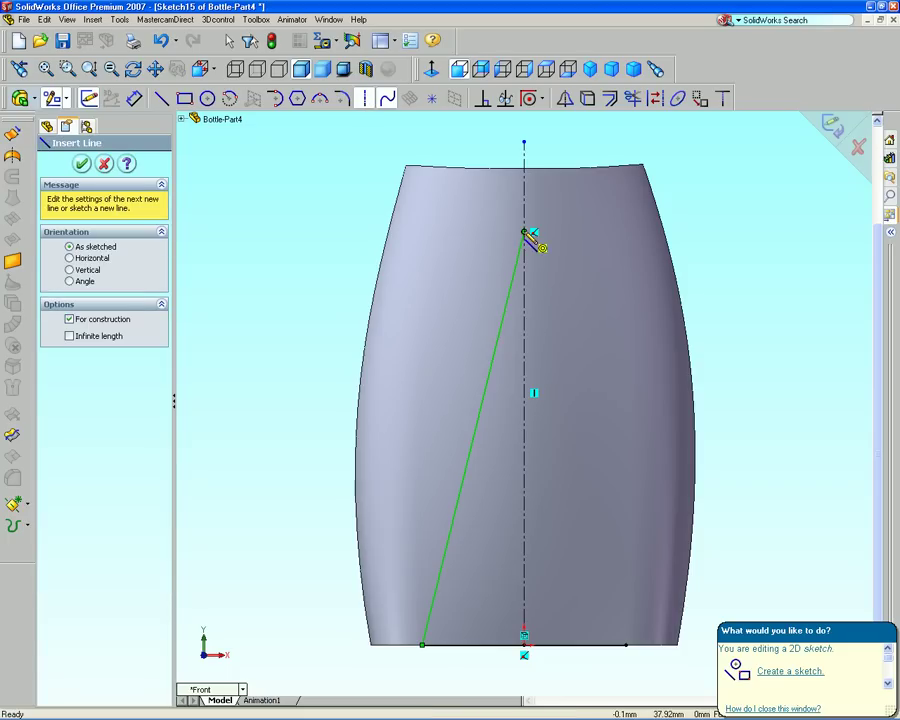
click(524, 232)
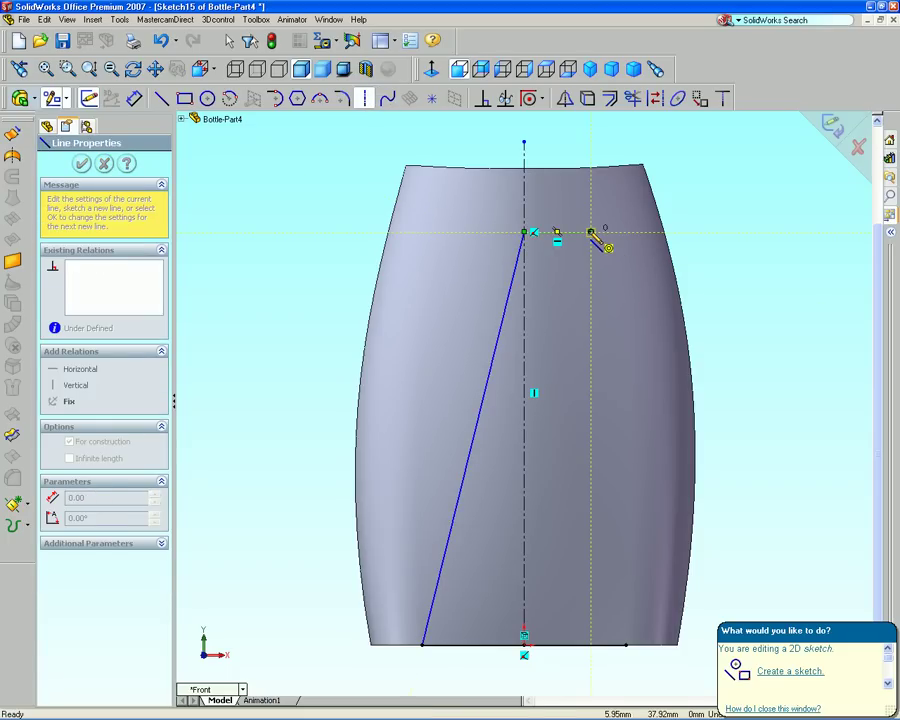
click(590, 232)
click(482, 98)
click(512, 262)
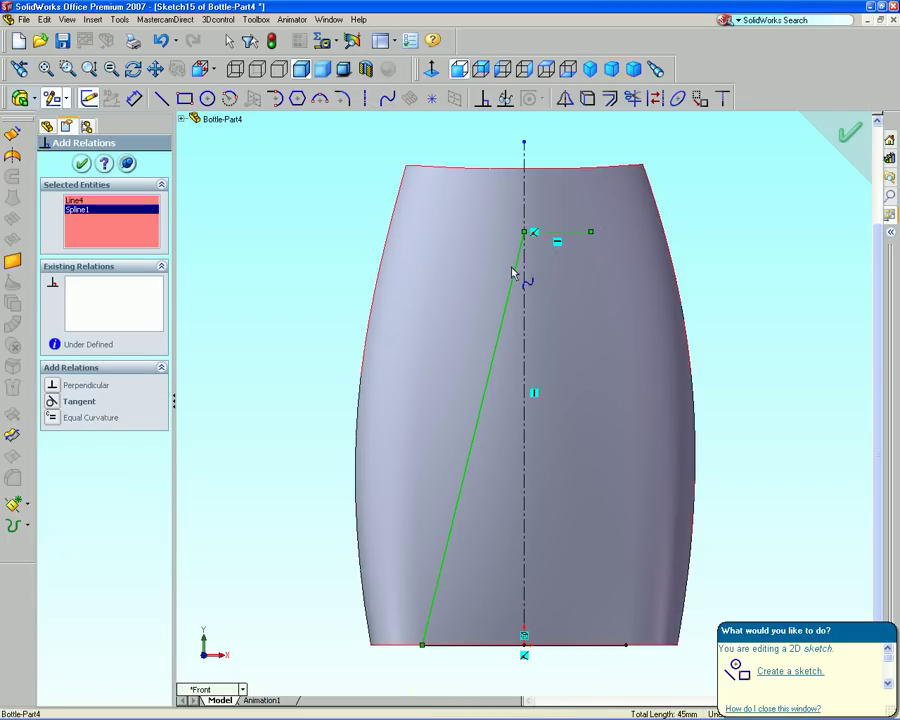
click(51, 403)
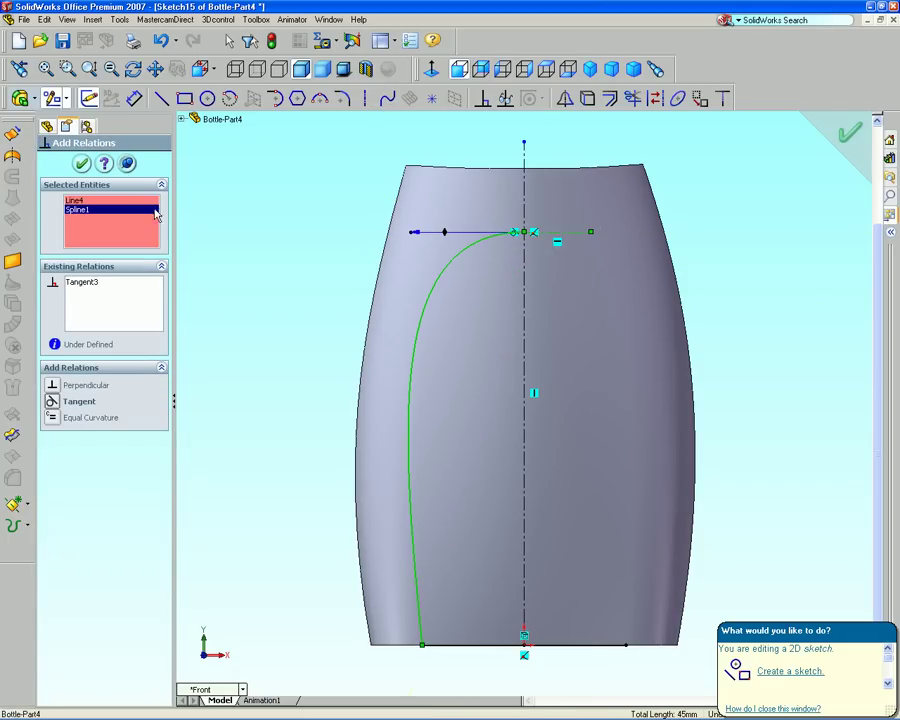
click(82, 163)
click(307, 254)
key(z)
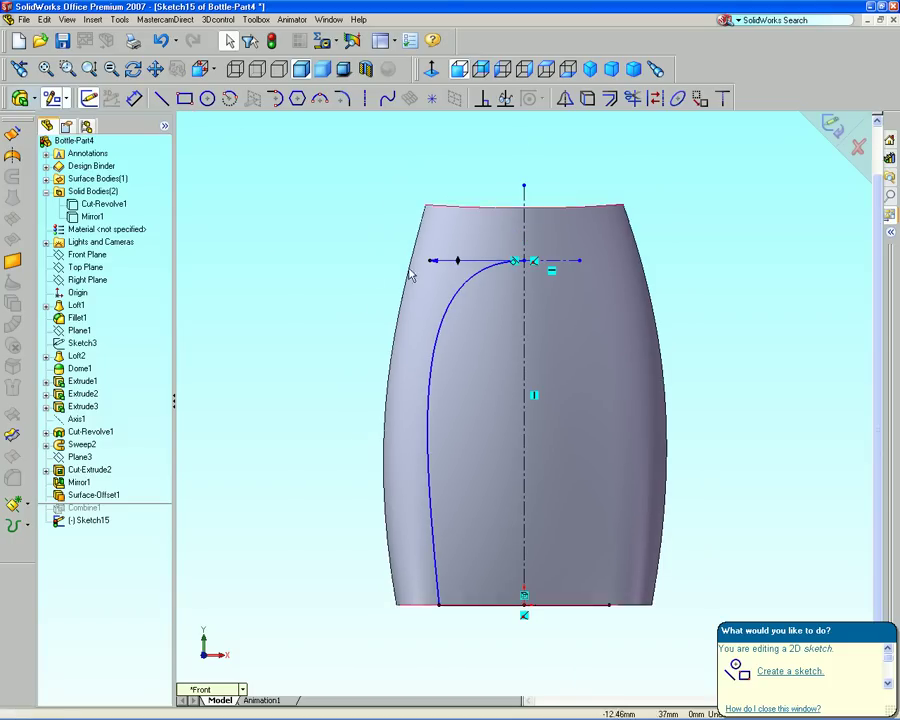
Drag the spline's handles to round out the arch shape.
drag(430, 260, 464, 261)
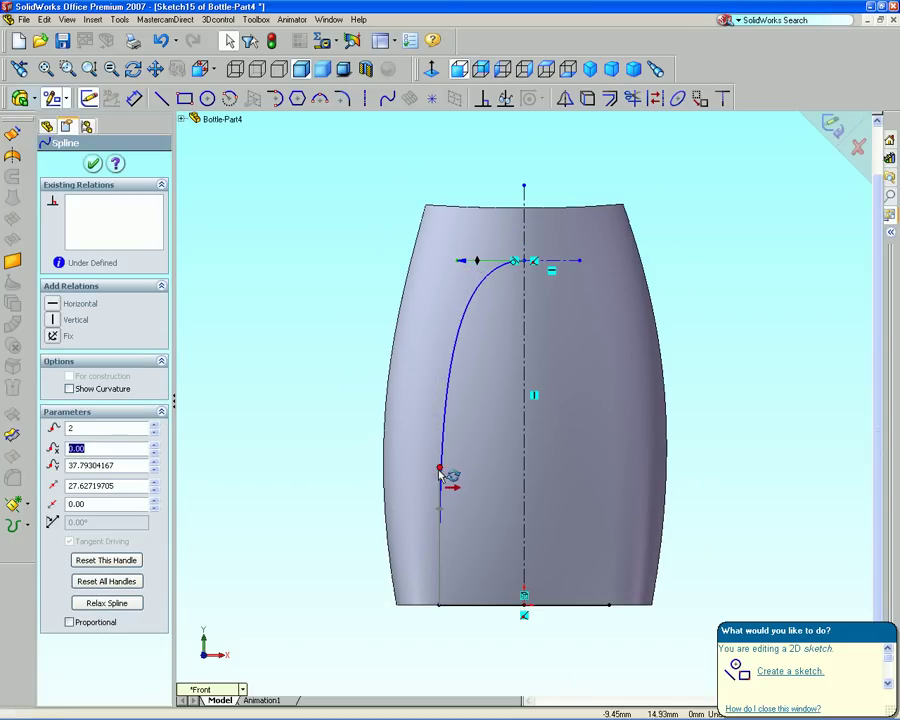
drag(440, 473, 422, 428)
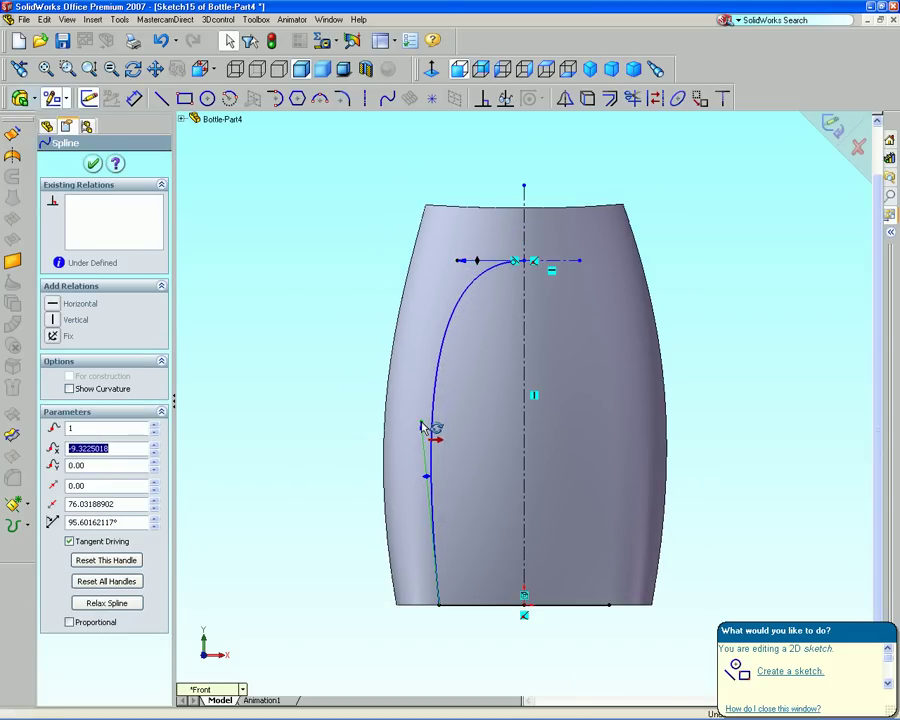
click(466, 262)
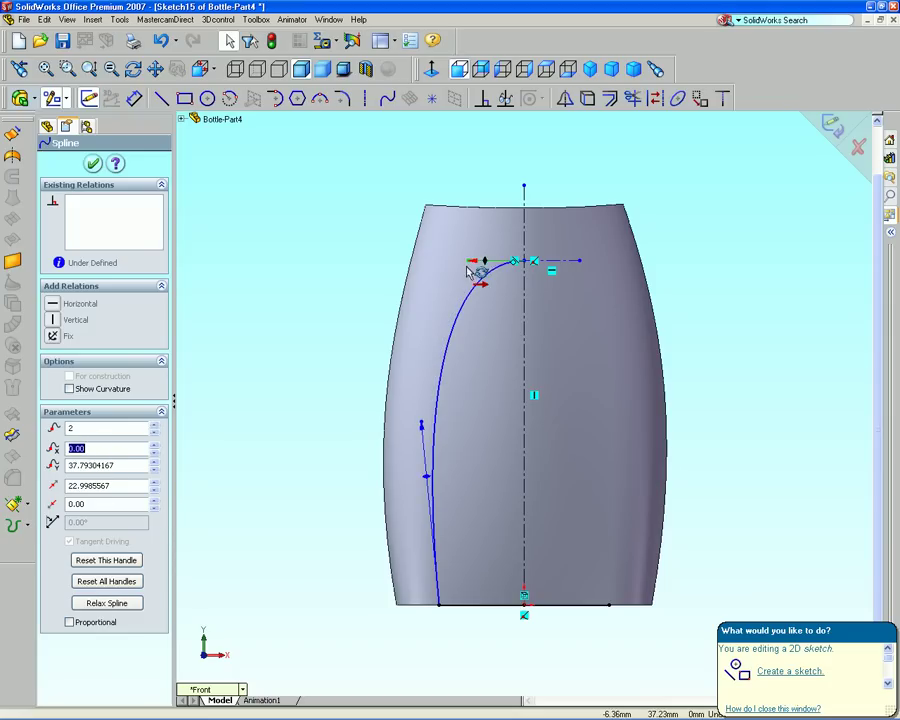
click(251, 181)
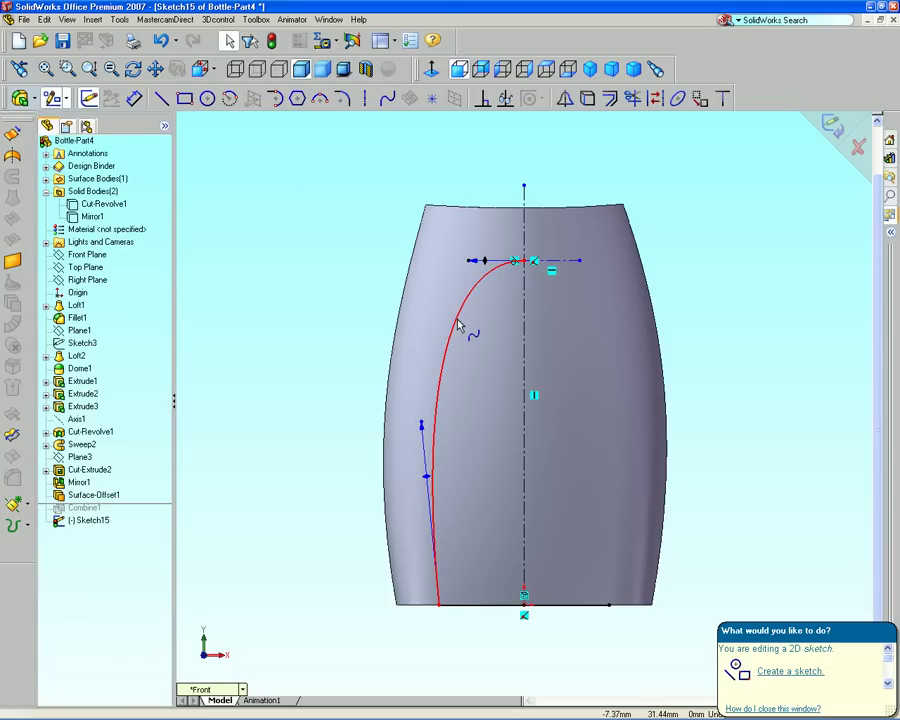
Mirror the spline about the vertical centerline, delete the bottom line and exit the sketch.
click(458, 323)
ctrl+click(525, 325)
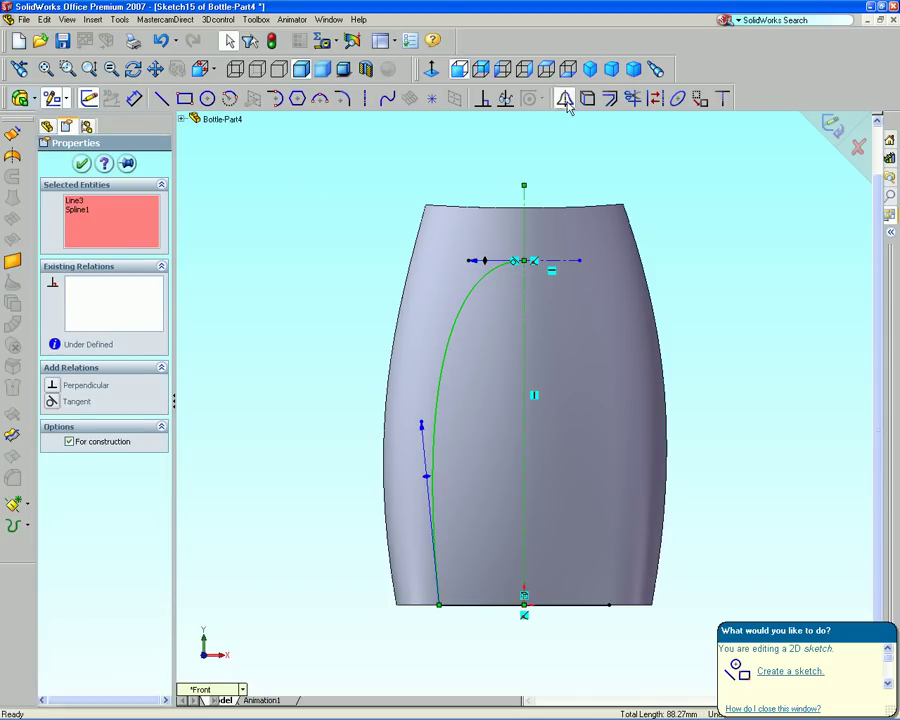
click(564, 98)
click(567, 605)
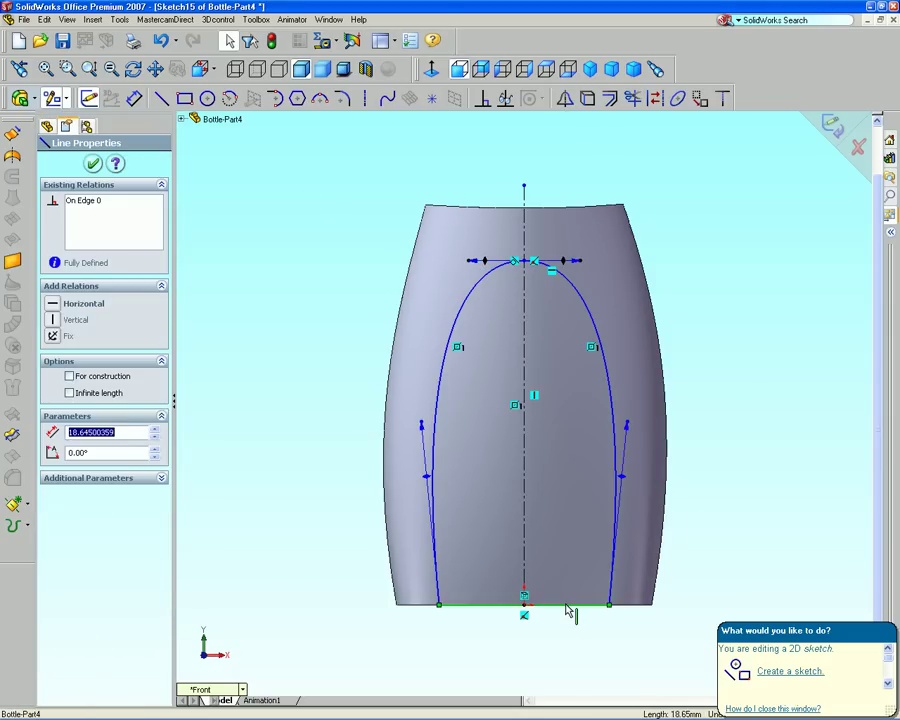
right_click(566, 611)
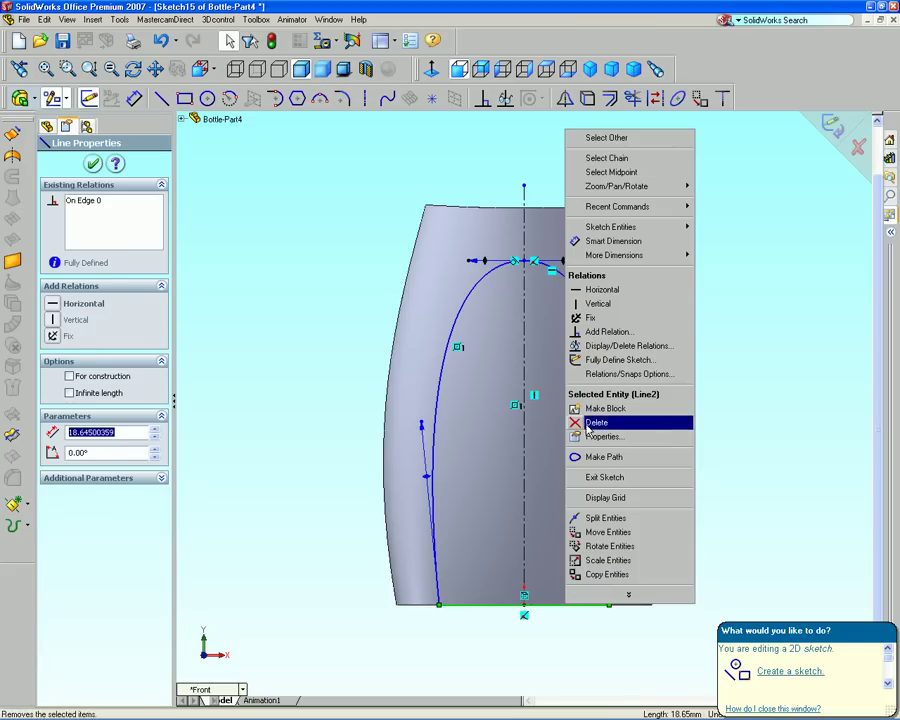
click(598, 421)
click(834, 128)
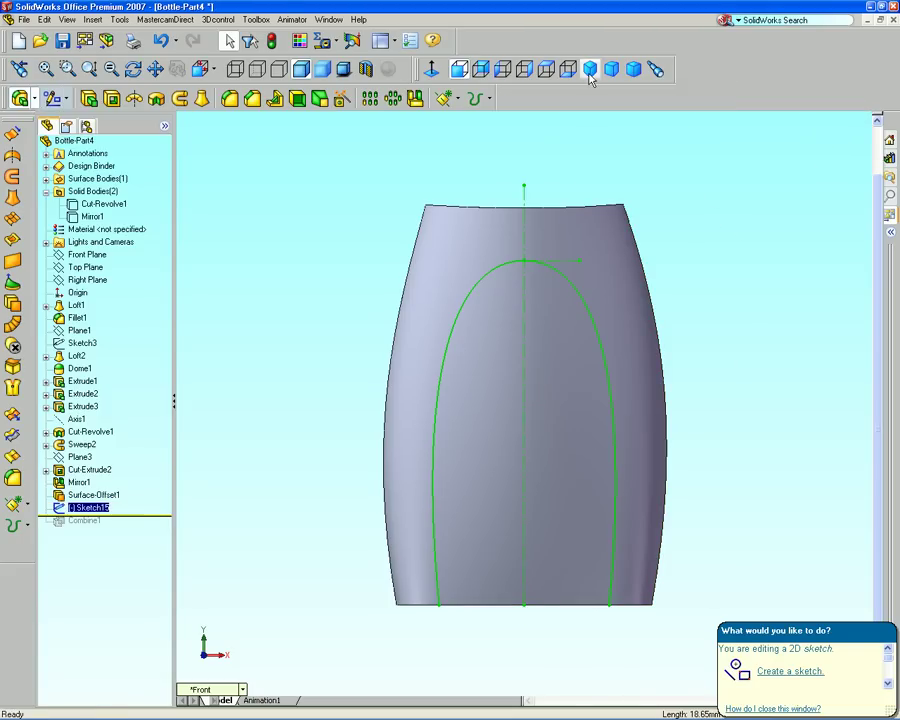
Extrude the arch sketch as a Mid Plane surface 30 mm deep.
click(590, 70)
click(13, 153)
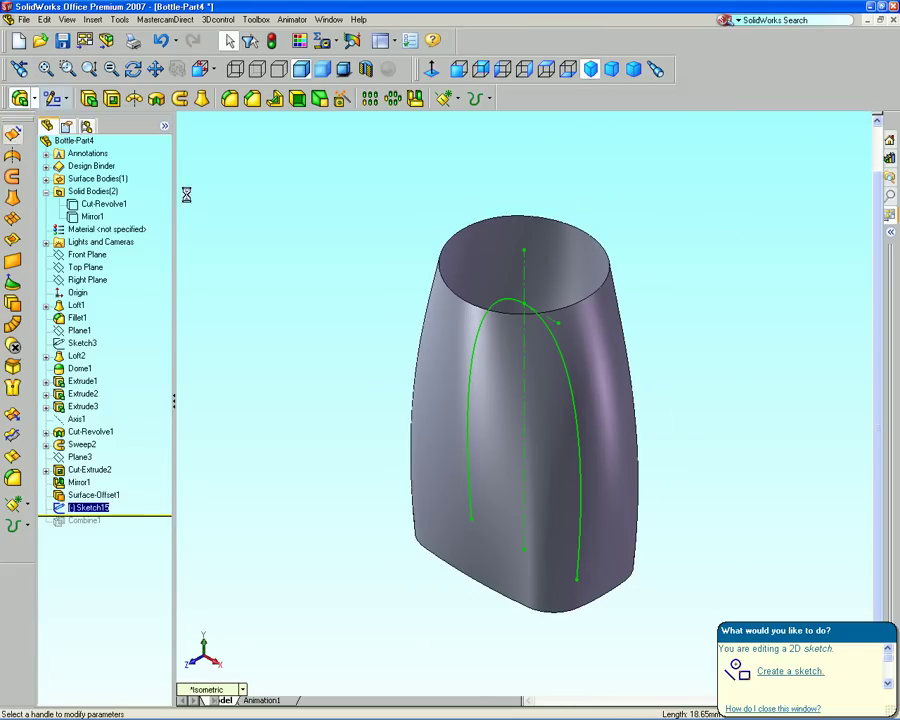
click(132, 243)
click(123, 319)
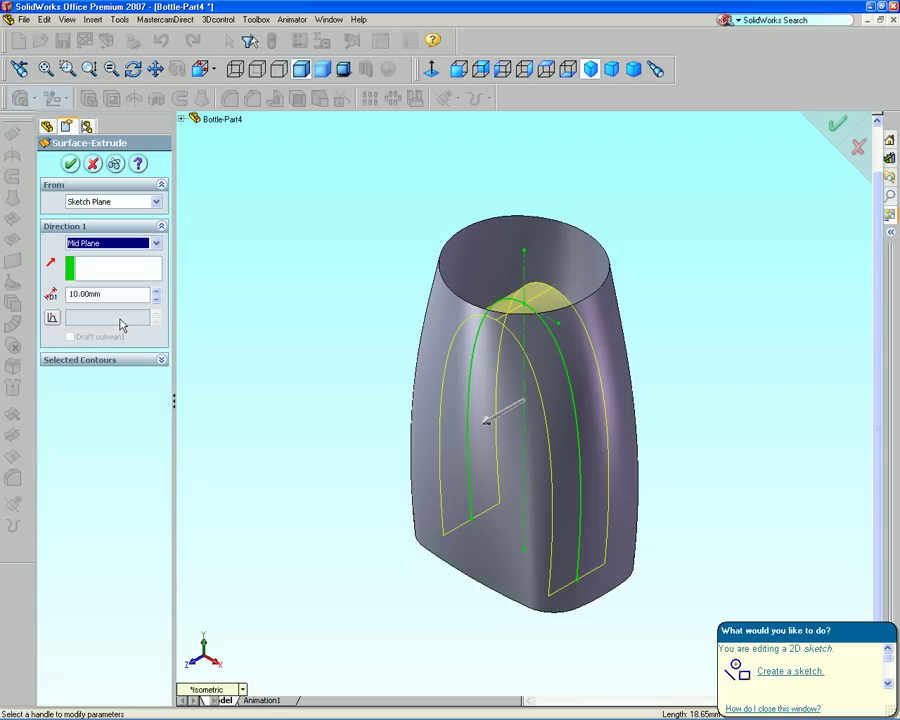
click(156, 292)
click(156, 292)
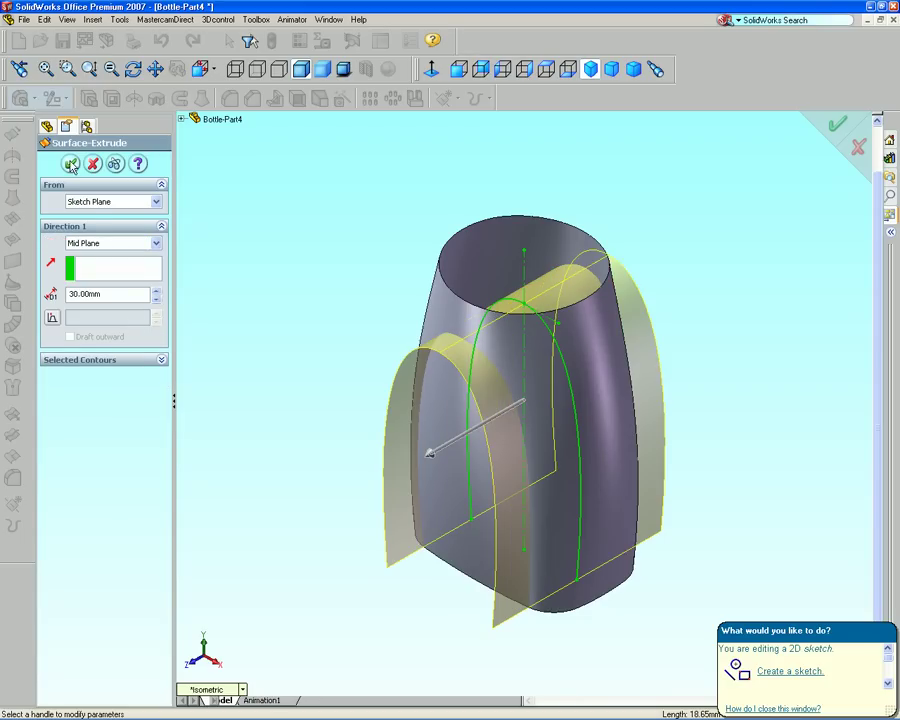
click(71, 164)
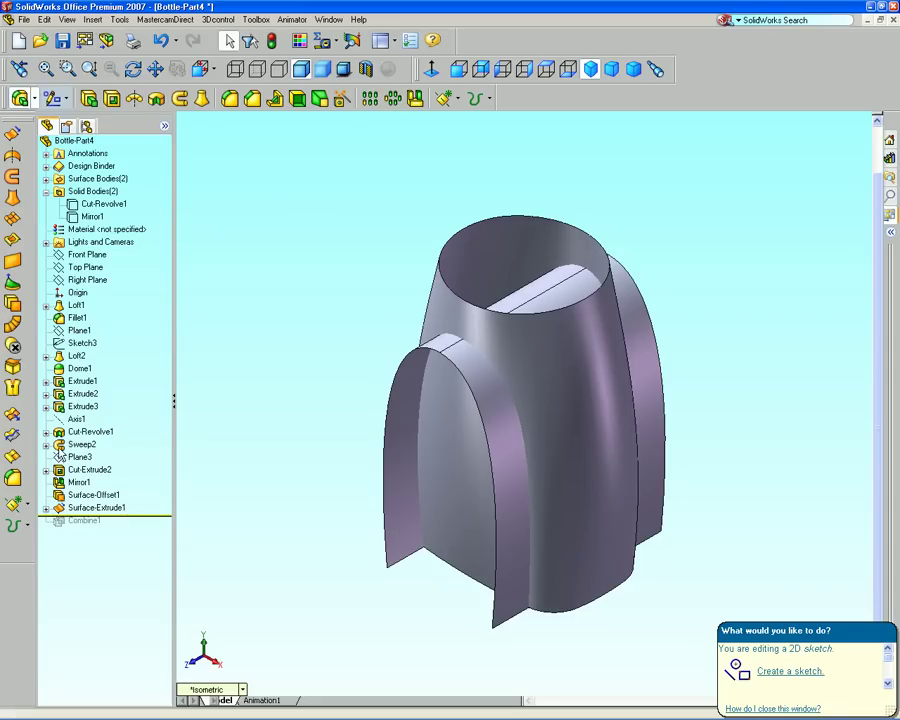
Trim the offset surface with the arch extrusion, keeping the two arch panels.
click(10, 305)
click(454, 528)
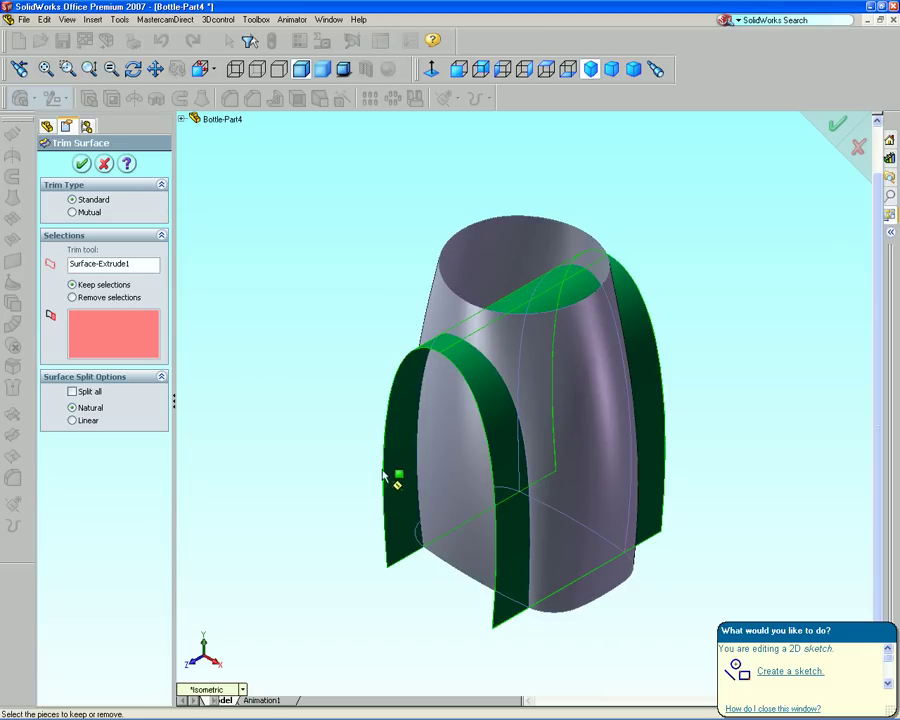
click(478, 453)
mouse_move(478, 453)
middle_down()
mouse_move(572, 373)
mouse_move(558, 416)
middle_up()
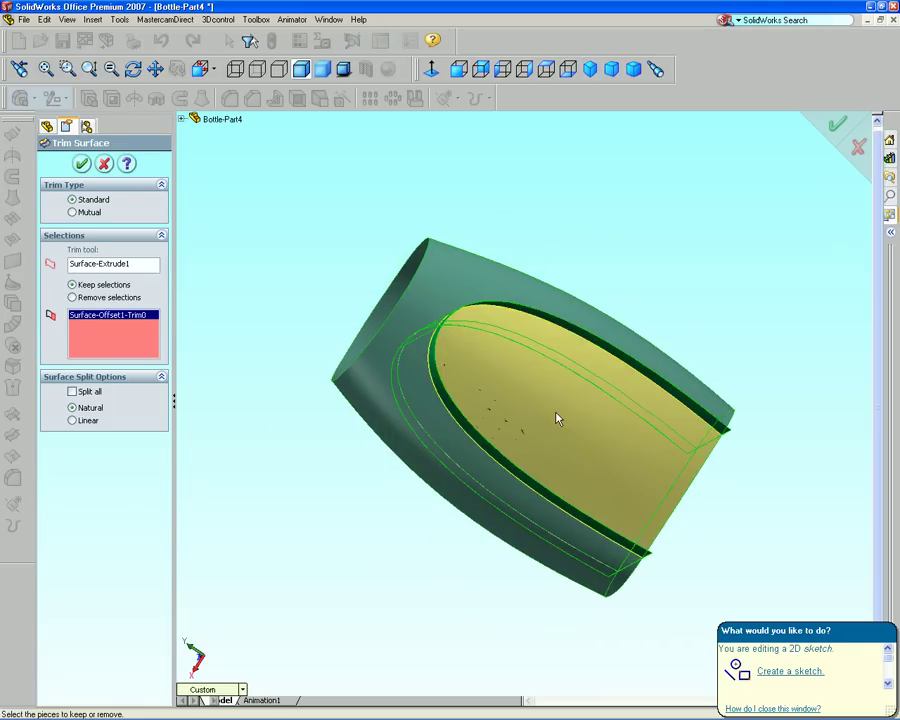
click(558, 416)
click(837, 124)
Hide the Surface-Extrude1 cutting surface.
mouse_move(545, 210)
middle_down()
mouse_move(653, 183)
mouse_move(610, 80)
middle_up()
click(590, 68)
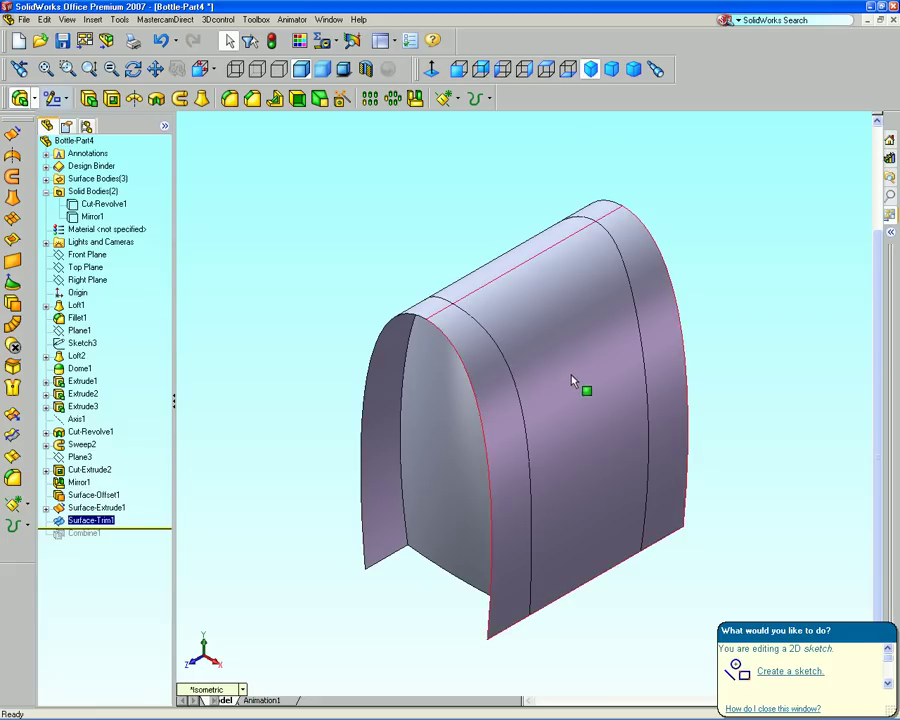
click(570, 385)
right_click(570, 385)
click(600, 657)
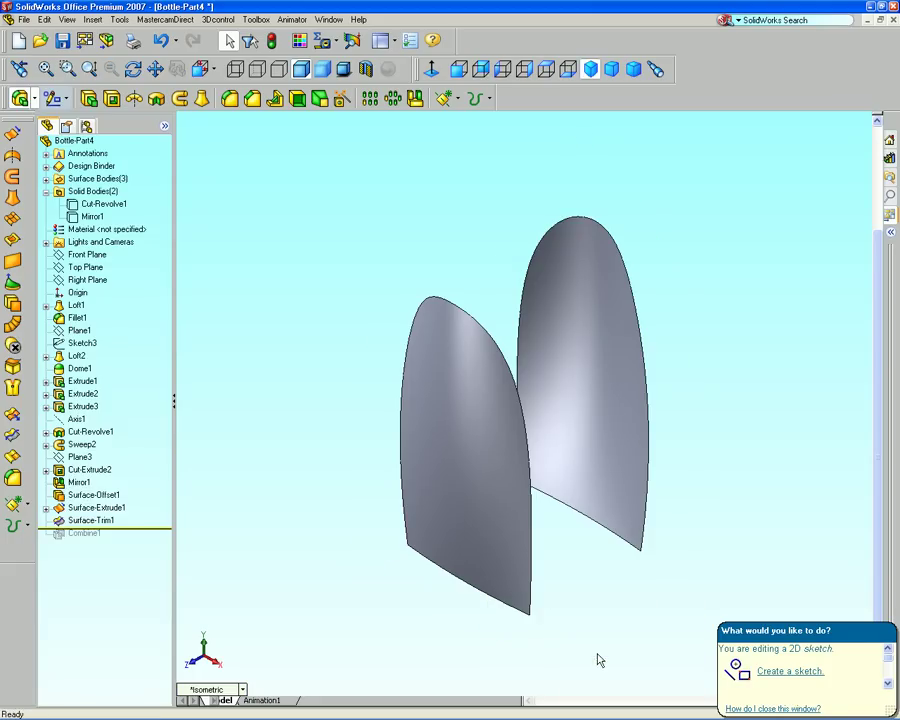
Extrude the first offset surface's bottom edge sketch as a 40 mm surface with 1° draft.
right_click(85, 268)
click(175, 303)
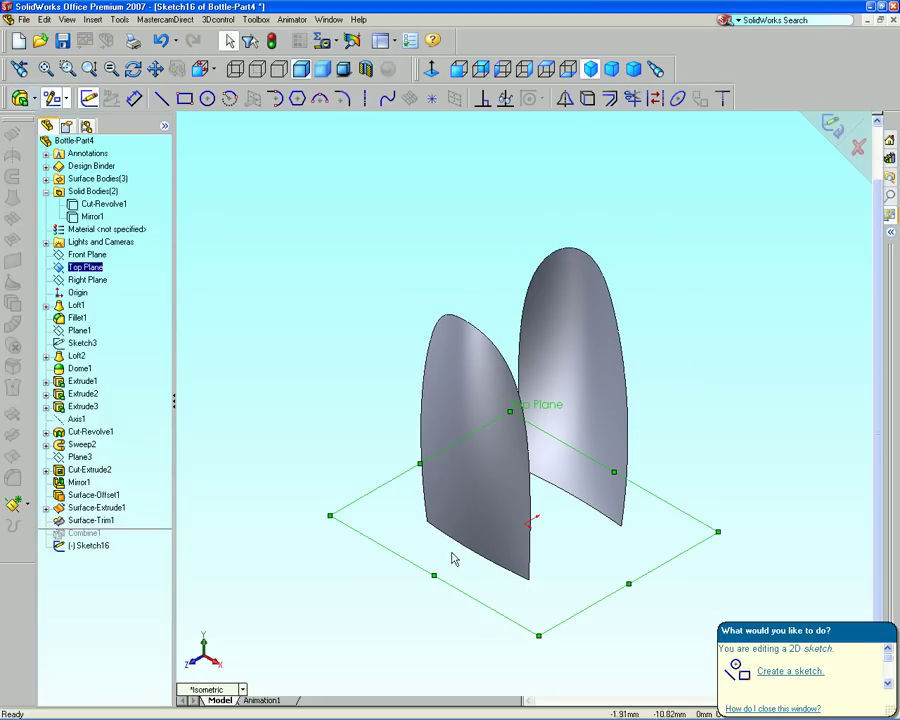
click(831, 124)
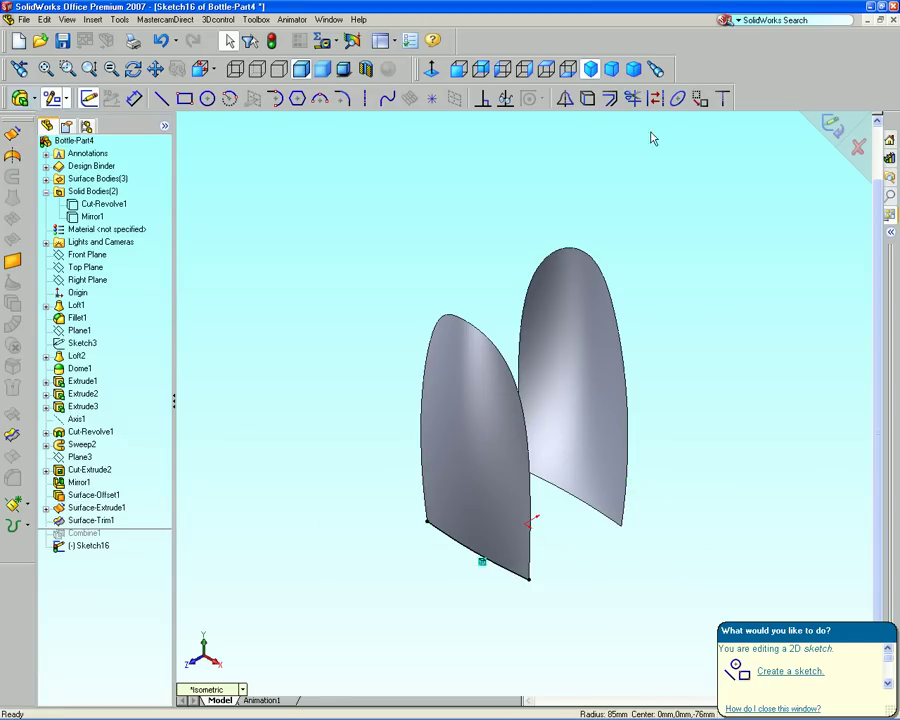
click(13, 137)
middle_drag(333, 252, 263, 239)
click(157, 292)
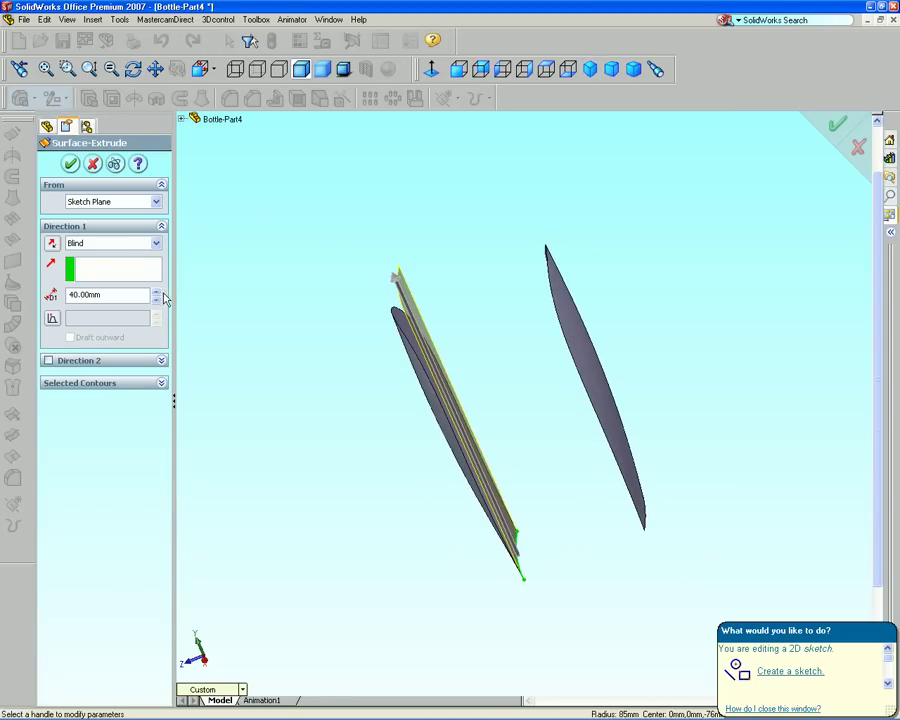
click(52, 318)
text(2)
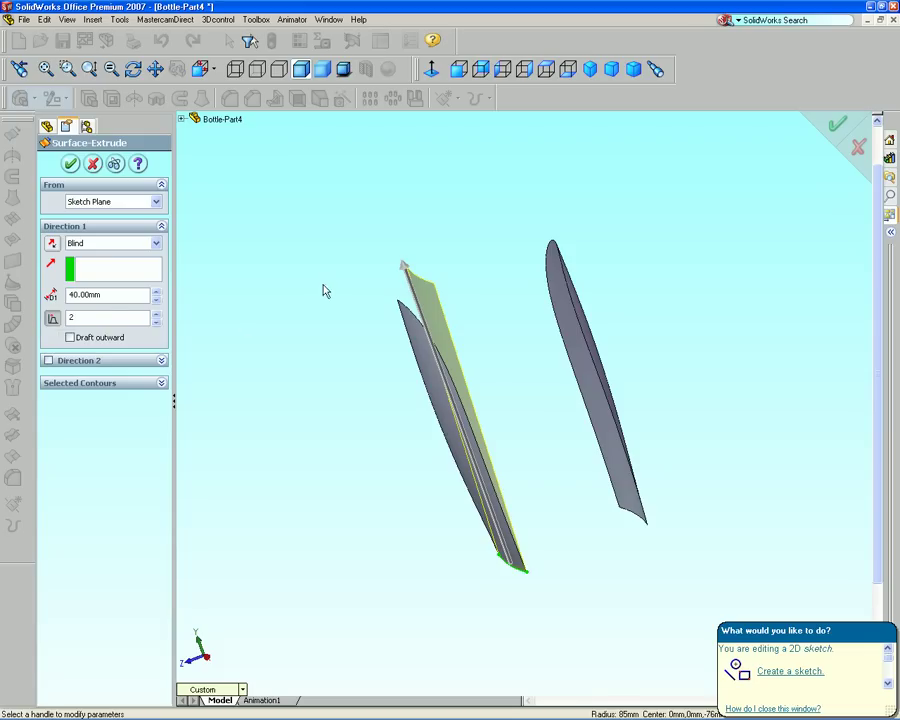
click(69, 165)
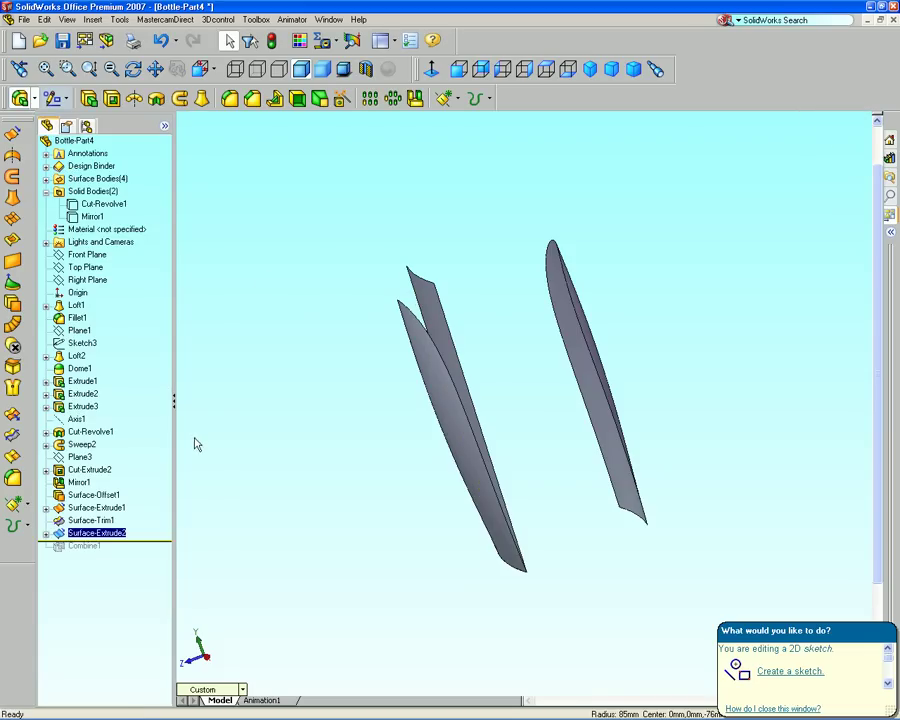
Convert the second offset surface's bottom edge into a Top Plane sketch.
click(85, 268)
right_click(85, 268)
click(118, 301)
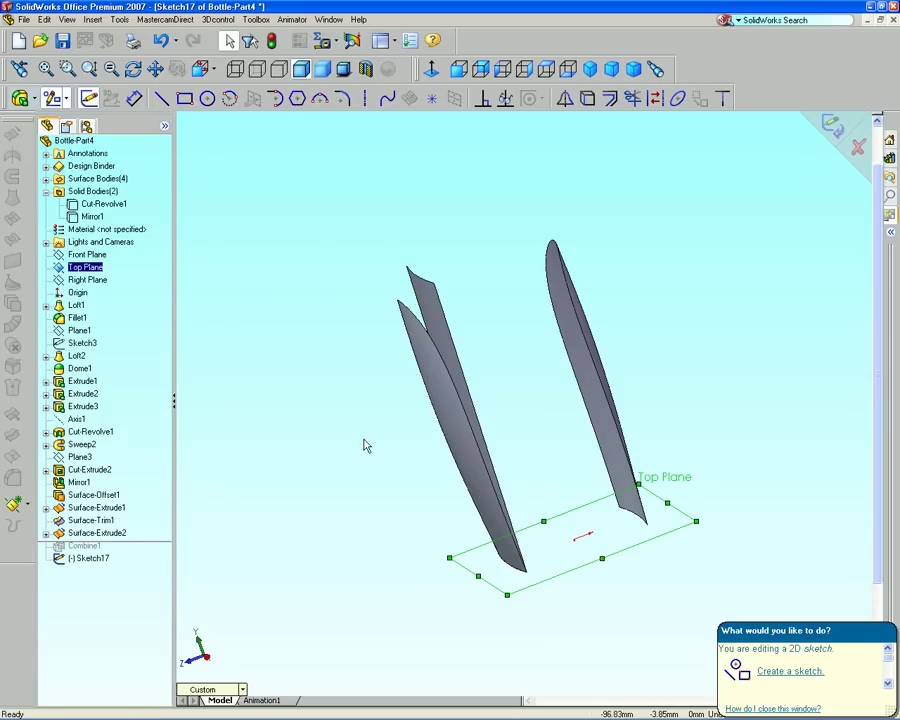
mouse_move(504, 523)
middle_down()
mouse_move(493, 592)
mouse_move(514, 571)
mouse_move(538, 506)
middle_up()
click(538, 510)
click(587, 98)
click(830, 124)
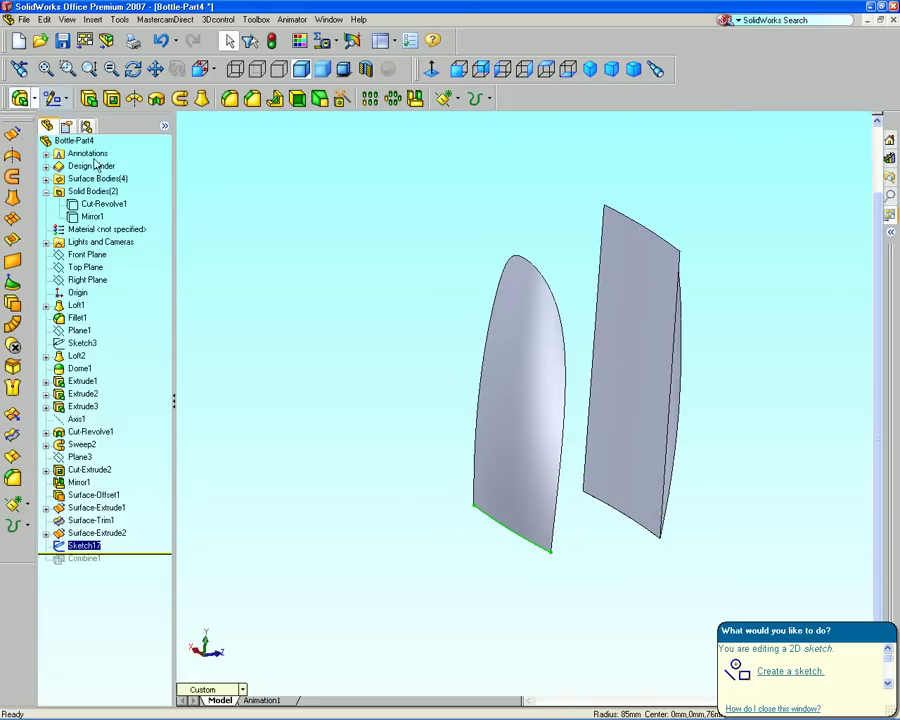
Extrude that edge as a 40 mm blind surface with 2° draft.
click(15, 97)
middle_drag(346, 290, 296, 274)
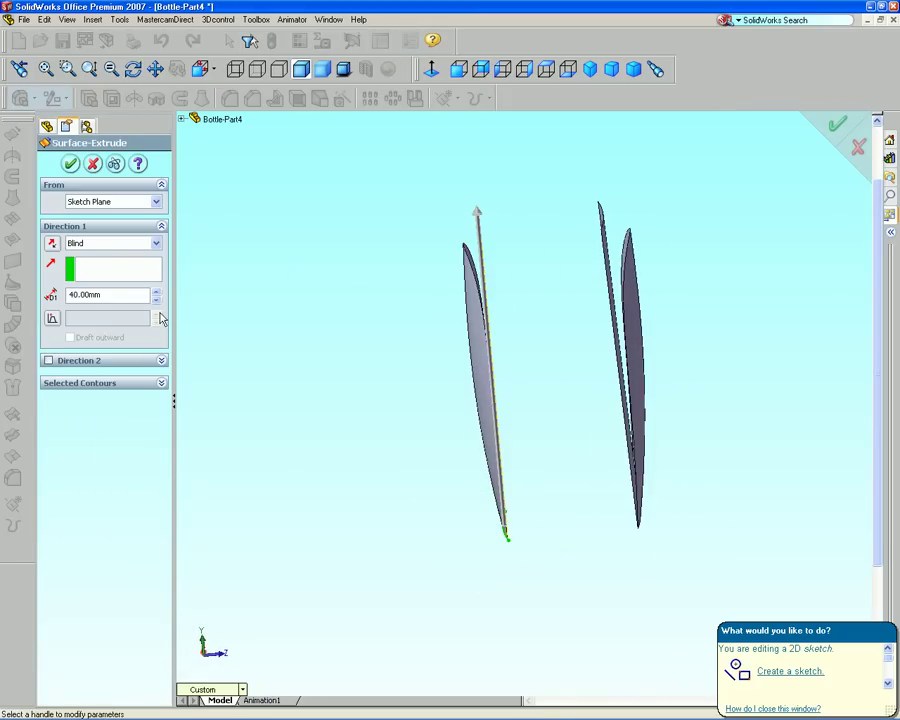
click(52, 318)
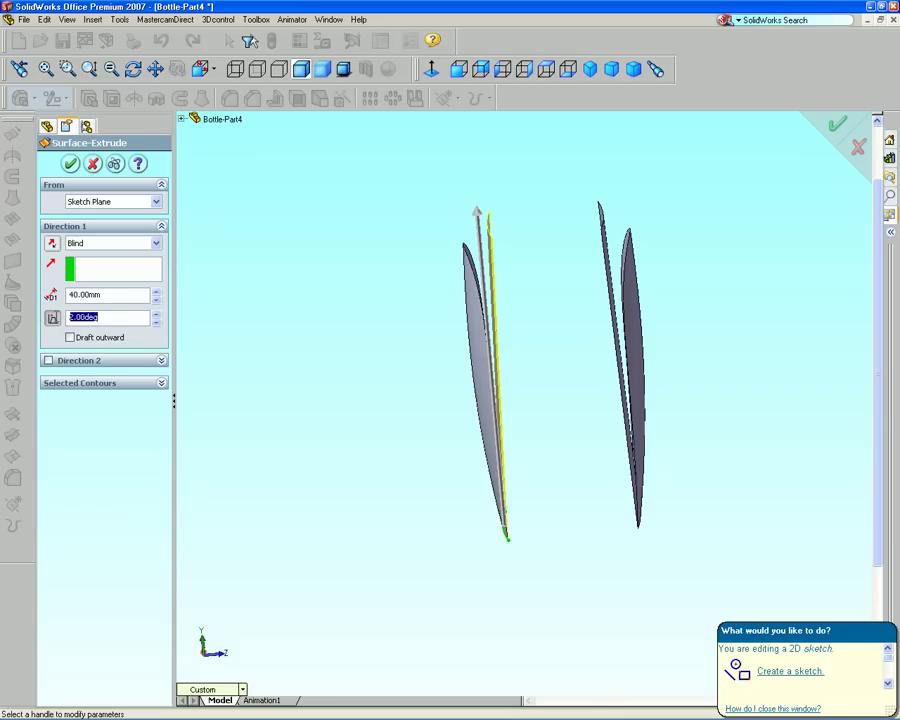
click(71, 165)
mouse_move(358, 241)
middle_down()
mouse_move(392, 227)
mouse_move(348, 227)
mouse_move(388, 235)
middle_up()
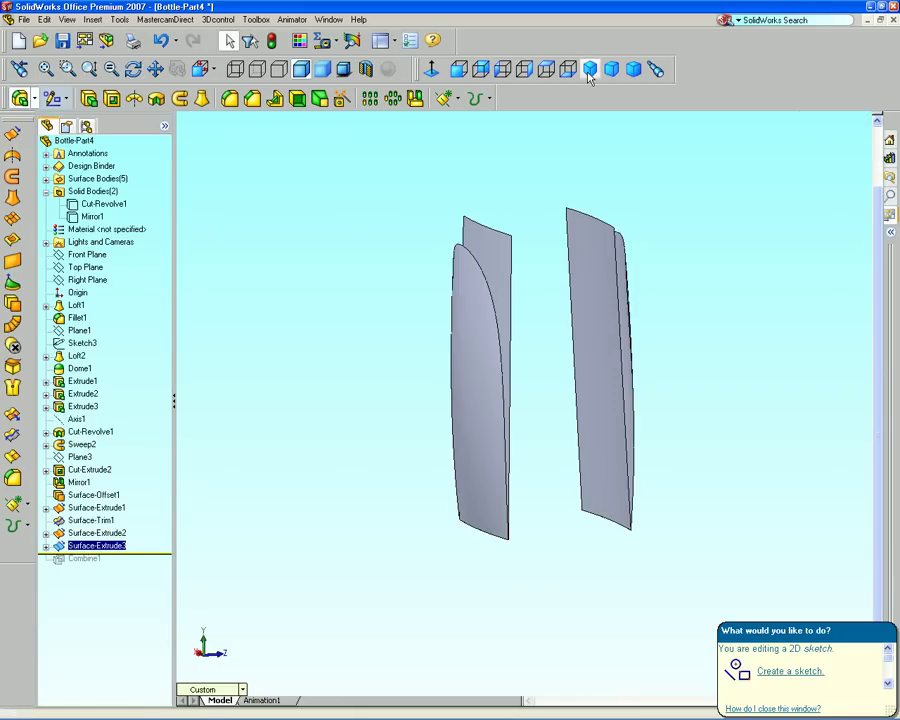
click(589, 70)
Start a Front Plane sketch viewed normal-to, with a vertical centerline from the origin.
click(87, 254)
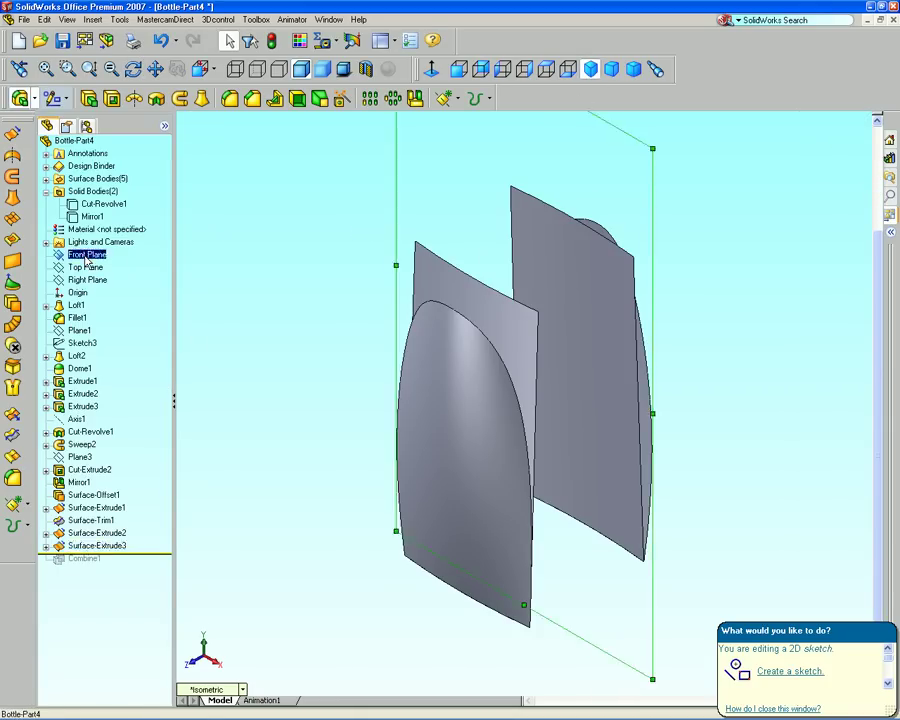
right_click(87, 254)
click(100, 291)
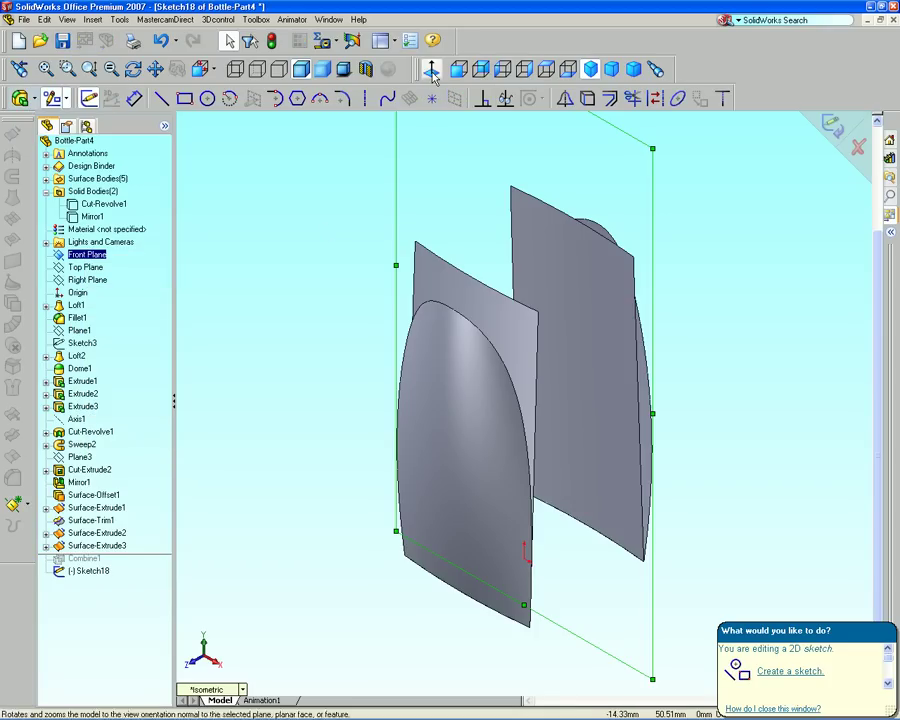
click(432, 70)
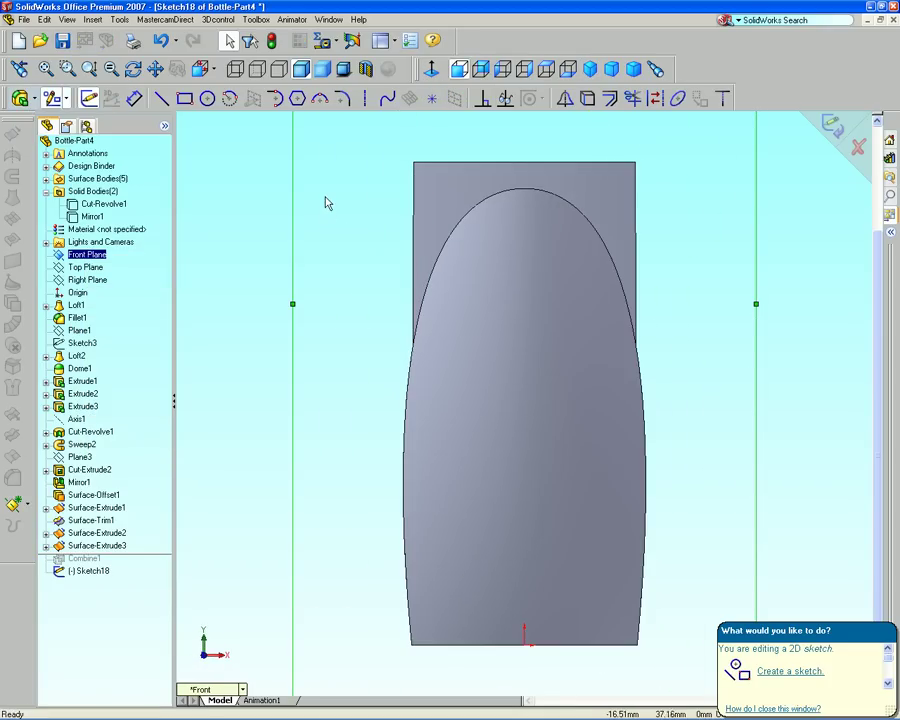
click(364, 98)
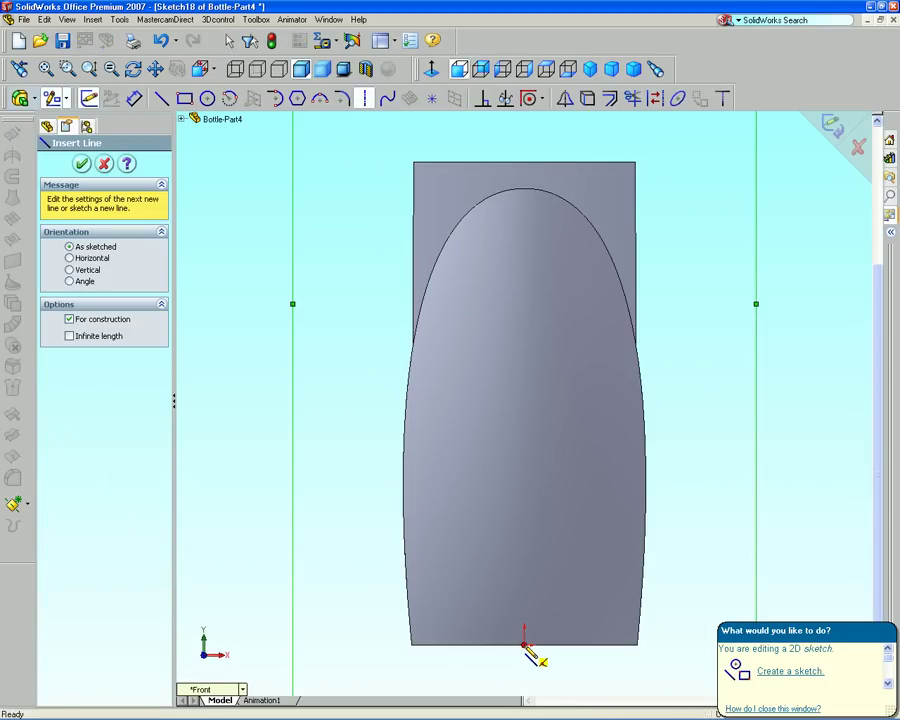
click(524, 632)
click(525, 149)
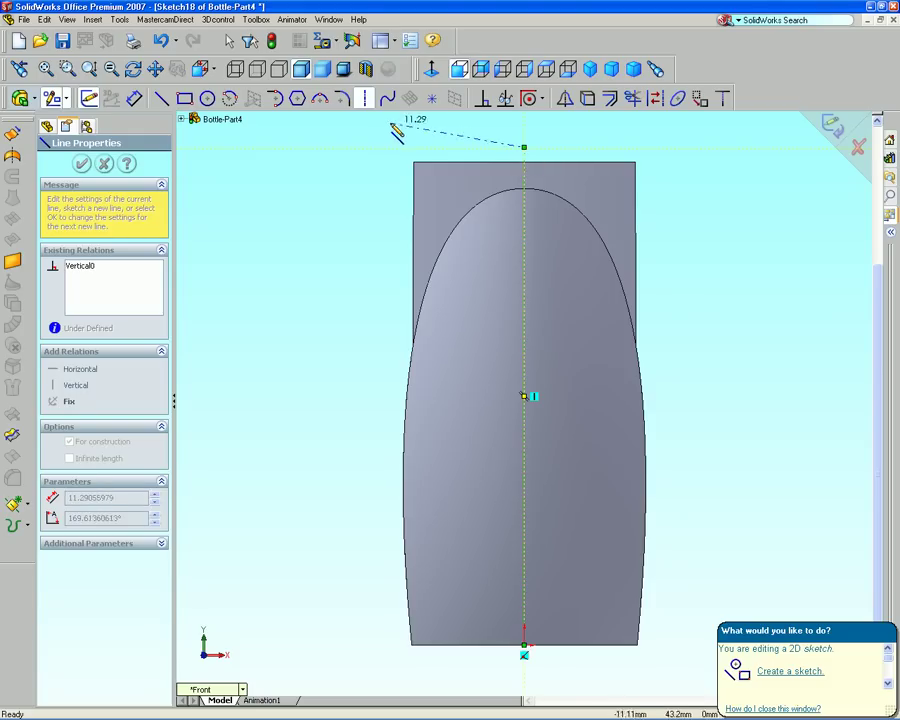
Draw a spline from the face's bottom-left corner to the centerline, plus a short horizontal centerline.
click(387, 98)
click(412, 643)
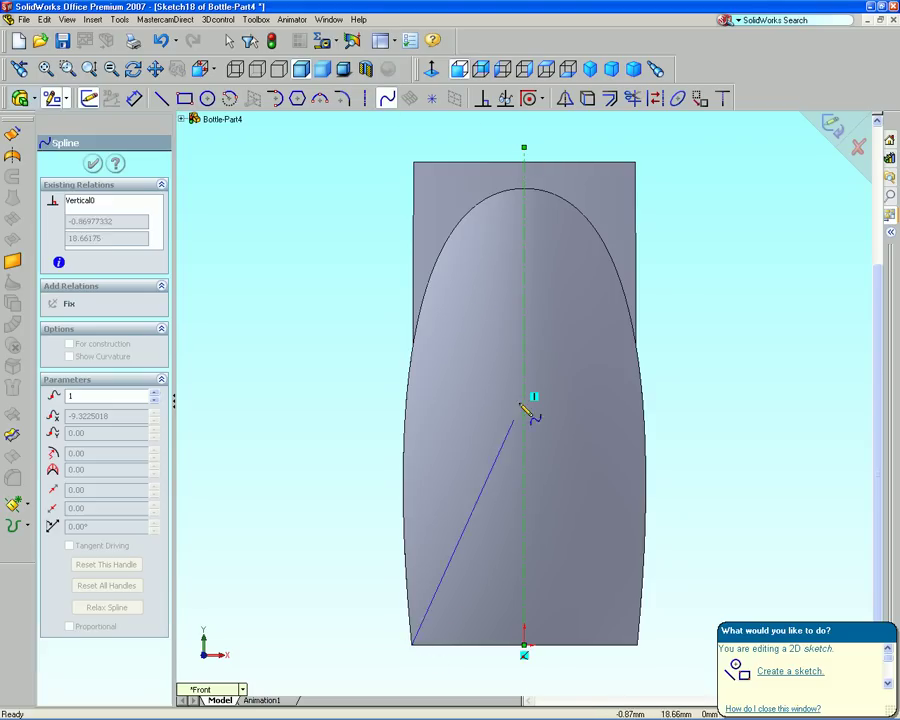
click(526, 229)
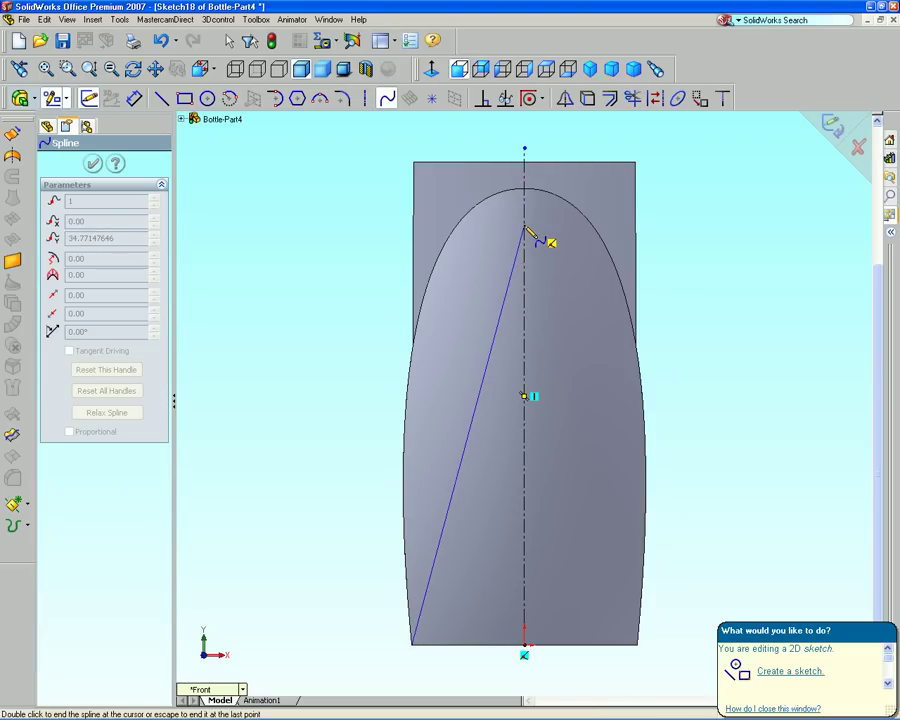
click(364, 98)
drag(526, 225, 584, 227)
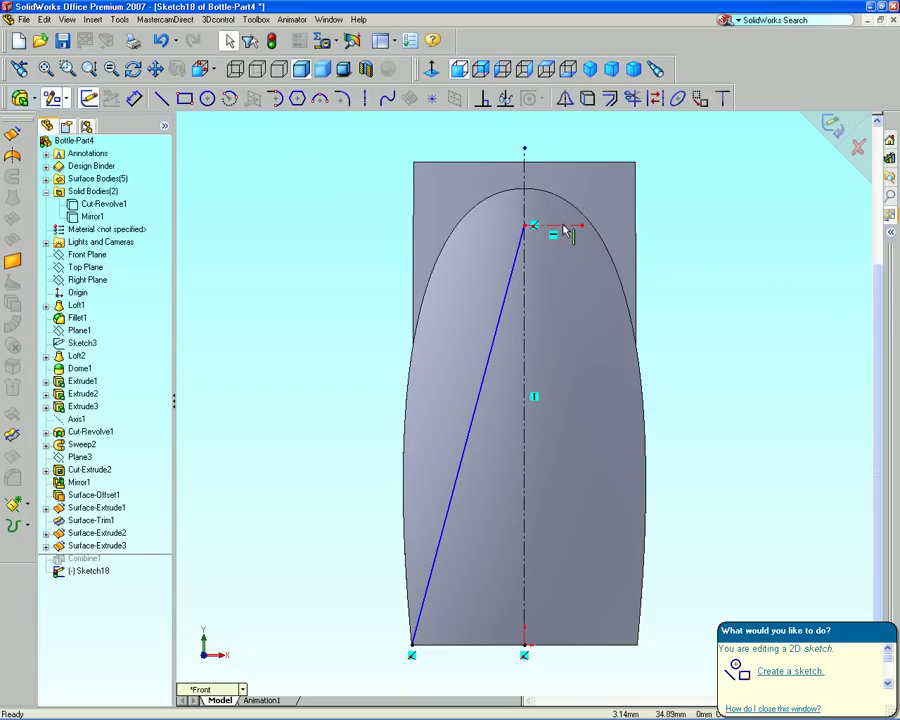
Make the spline tangent to the horizontal centerline and reshape it into a rounder arch.
click(483, 98)
click(559, 228)
click(510, 290)
click(52, 401)
key(Return)
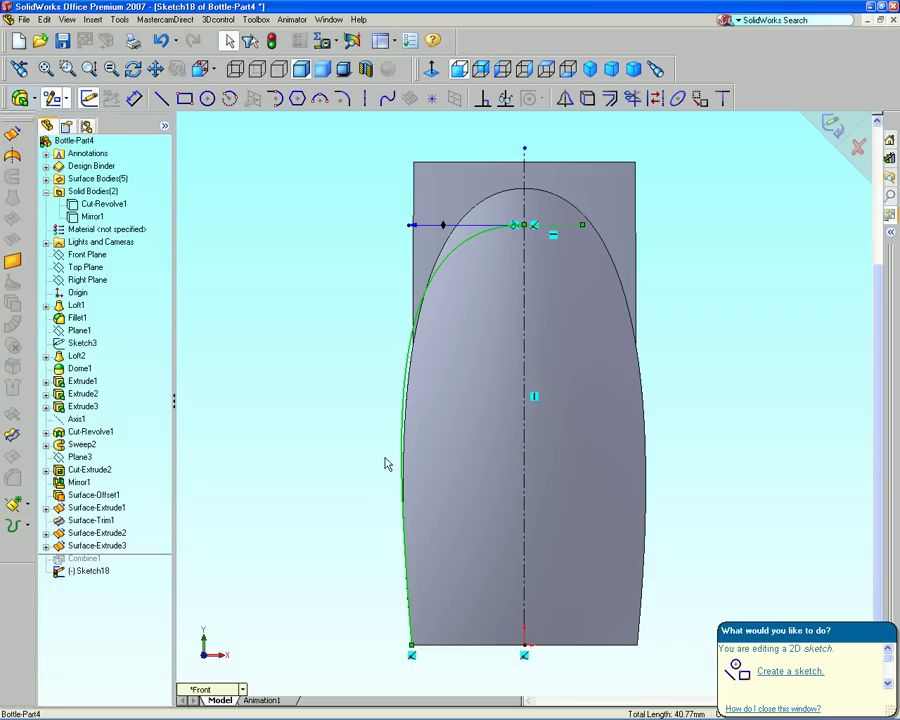
drag(410, 227, 456, 228)
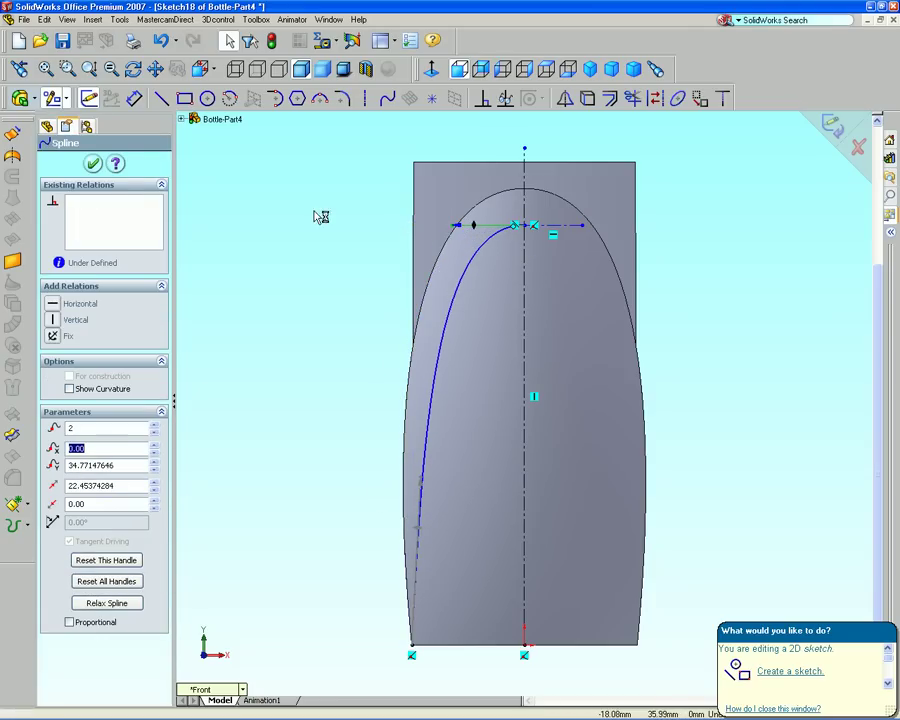
click(92, 163)
Mirror the spline about the vertical centerline and exit the sketch.
click(465, 283)
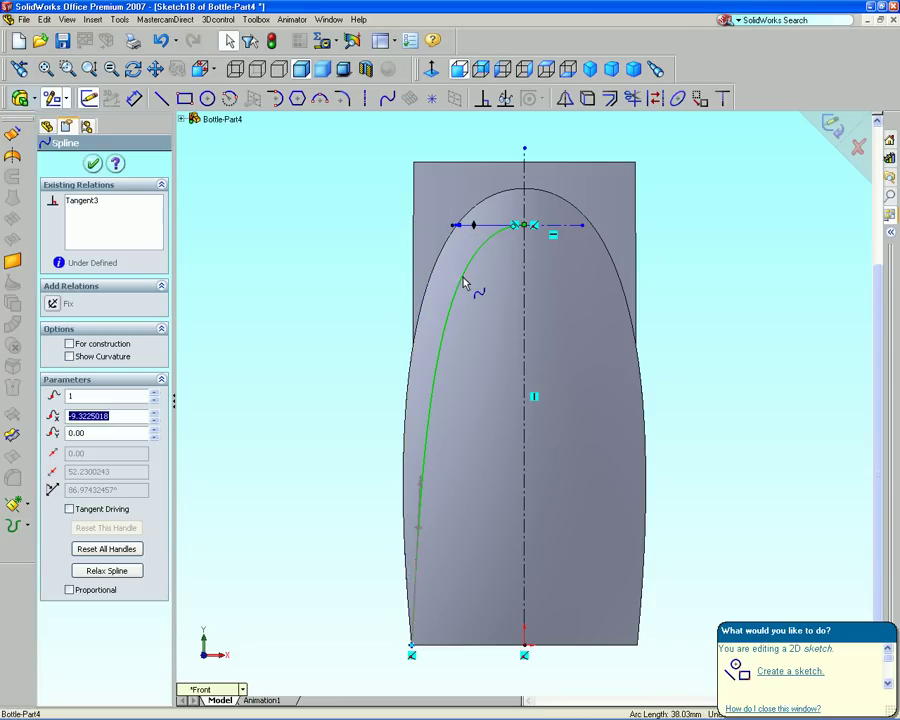
ctrl+click(525, 290)
click(566, 101)
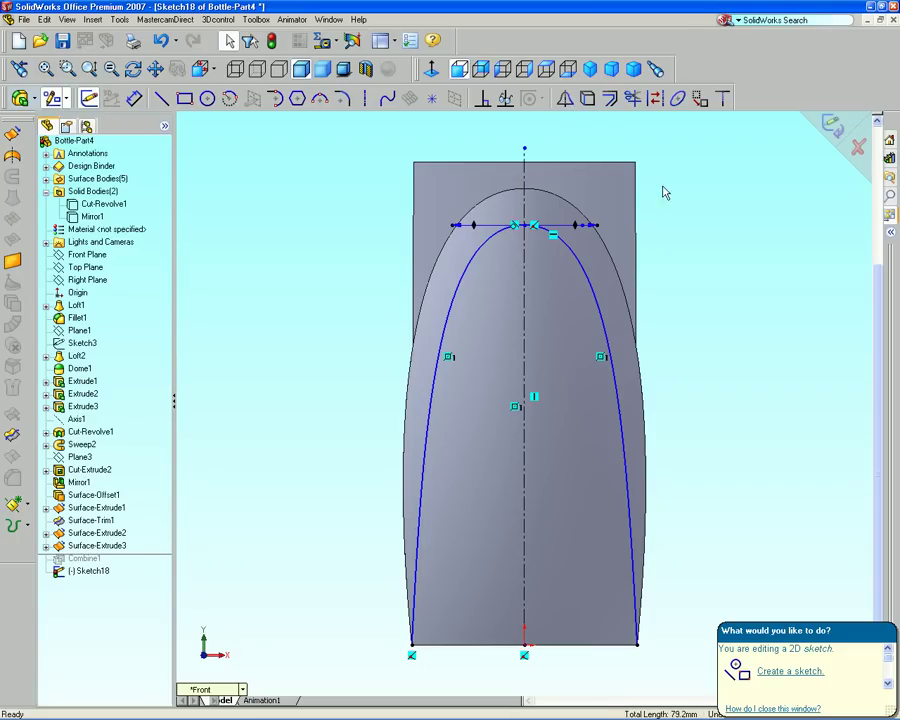
click(831, 125)
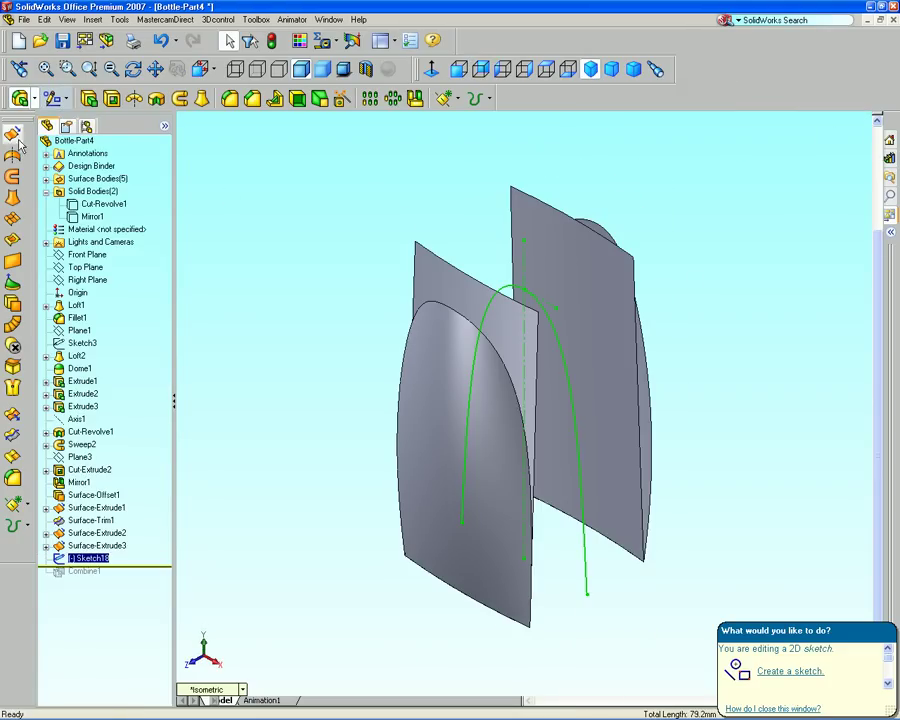
Extrude the new arch sketch as a Mid Plane surface 30 mm deep.
click(16, 142)
click(105, 243)
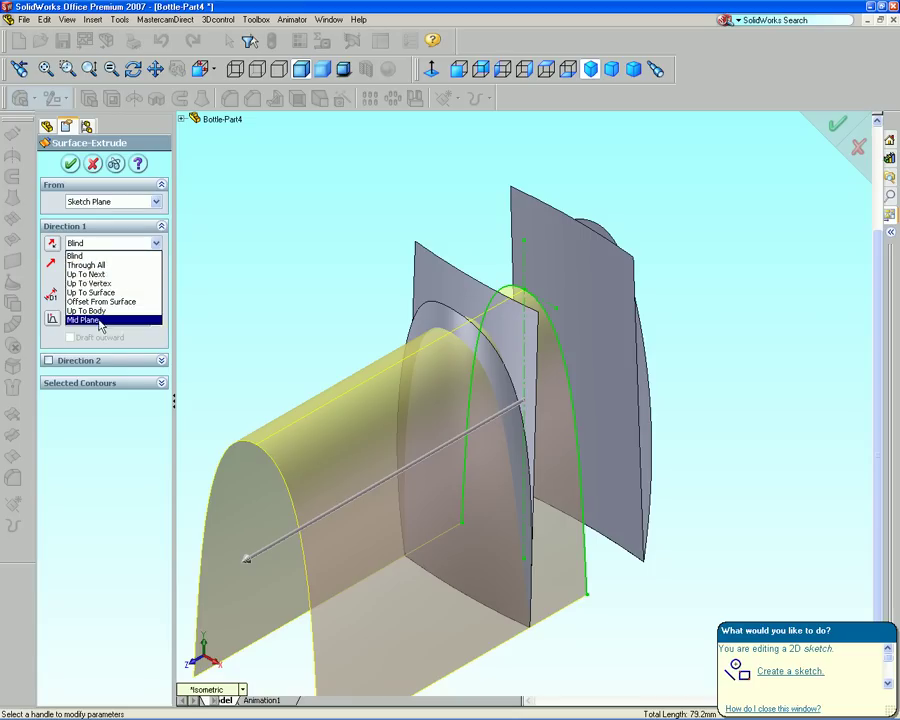
click(100, 321)
double_click(155, 298)
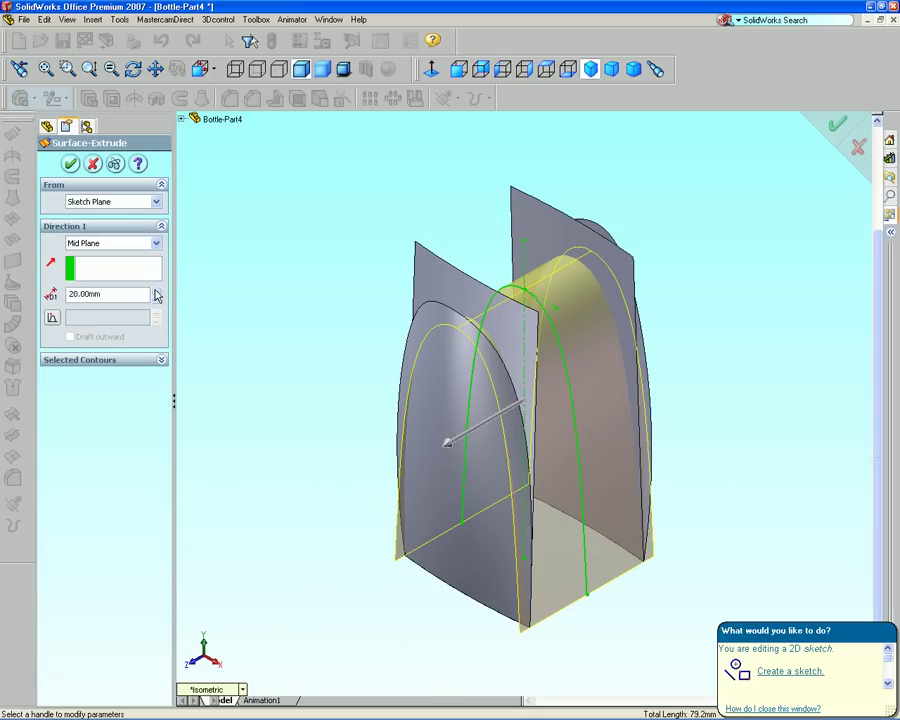
click(156, 292)
click(69, 164)
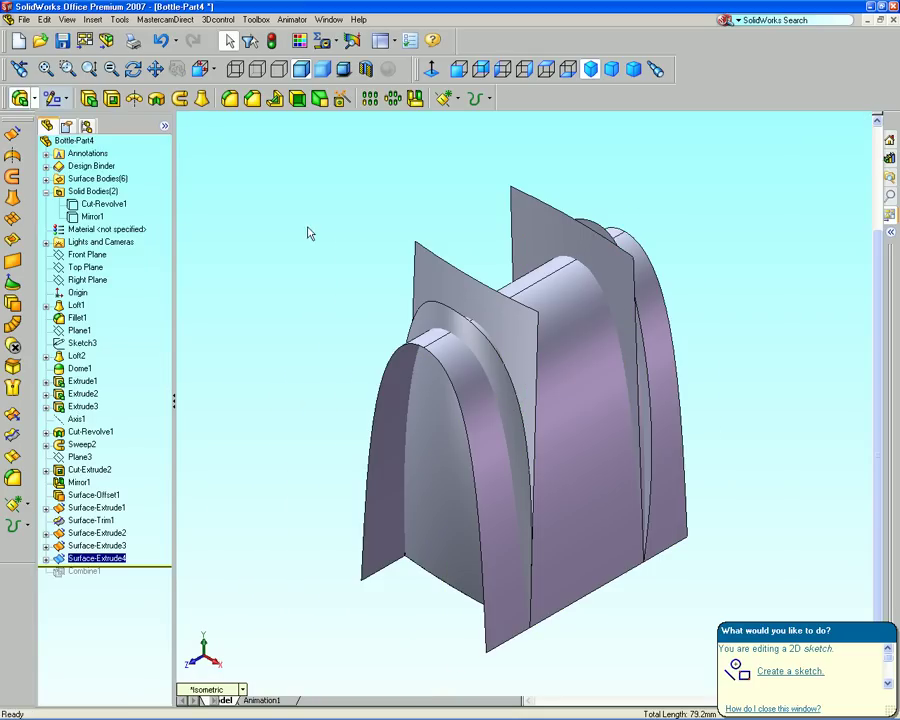
Hide the offset arch surface body.
click(448, 322)
mouse_move(448, 322)
middle_down()
mouse_move(666, 366)
mouse_move(628, 393)
middle_up()
click(580, 249)
right_click(572, 238)
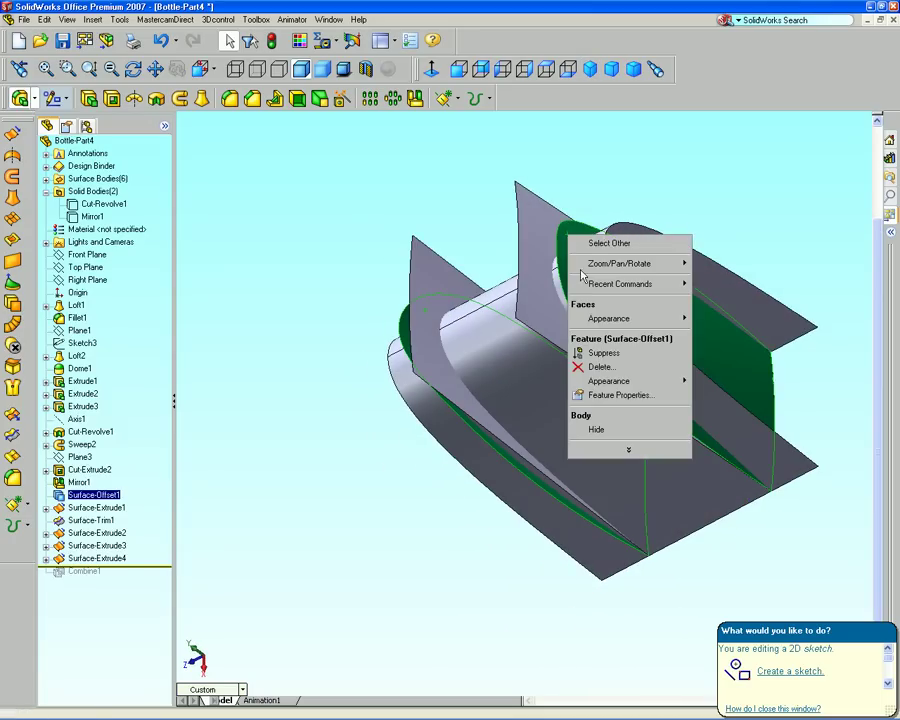
click(598, 430)
click(590, 68)
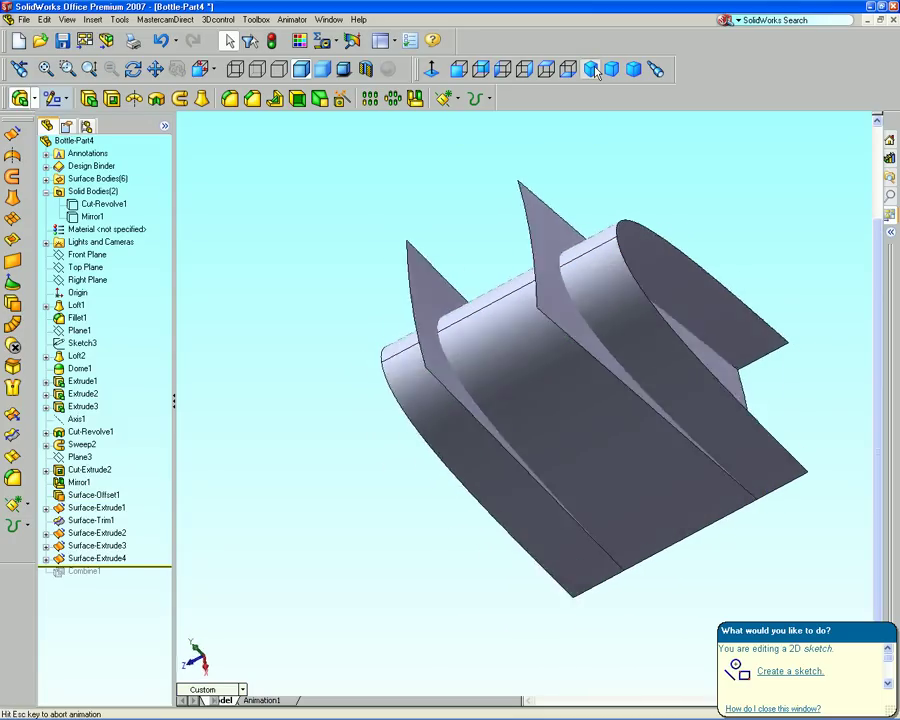
Trim the surfaces with the arch extrusion, keeping two surface pieces.
click(12, 305)
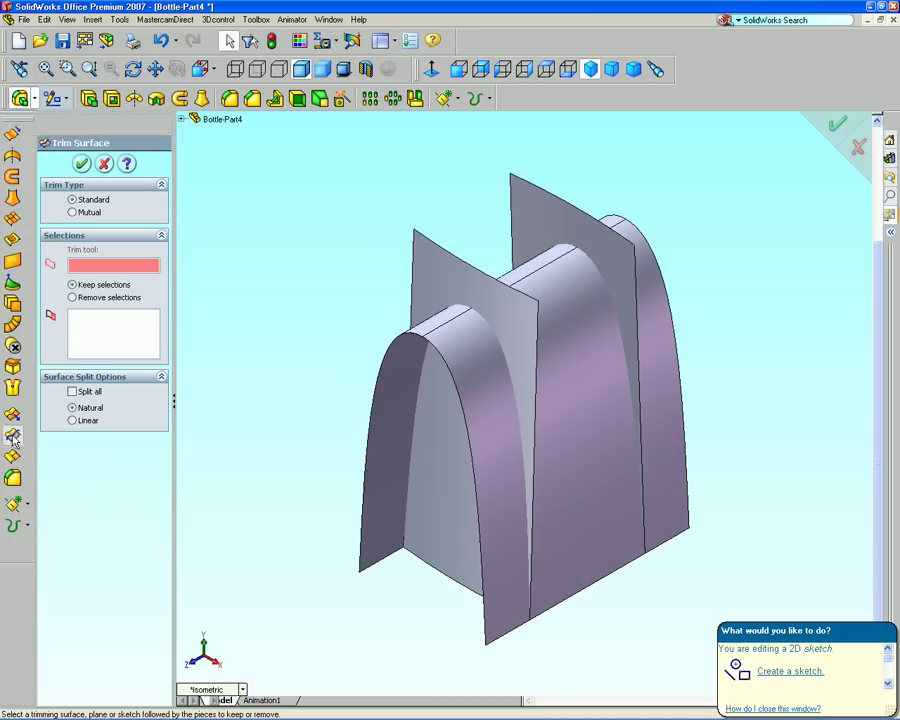
click(484, 390)
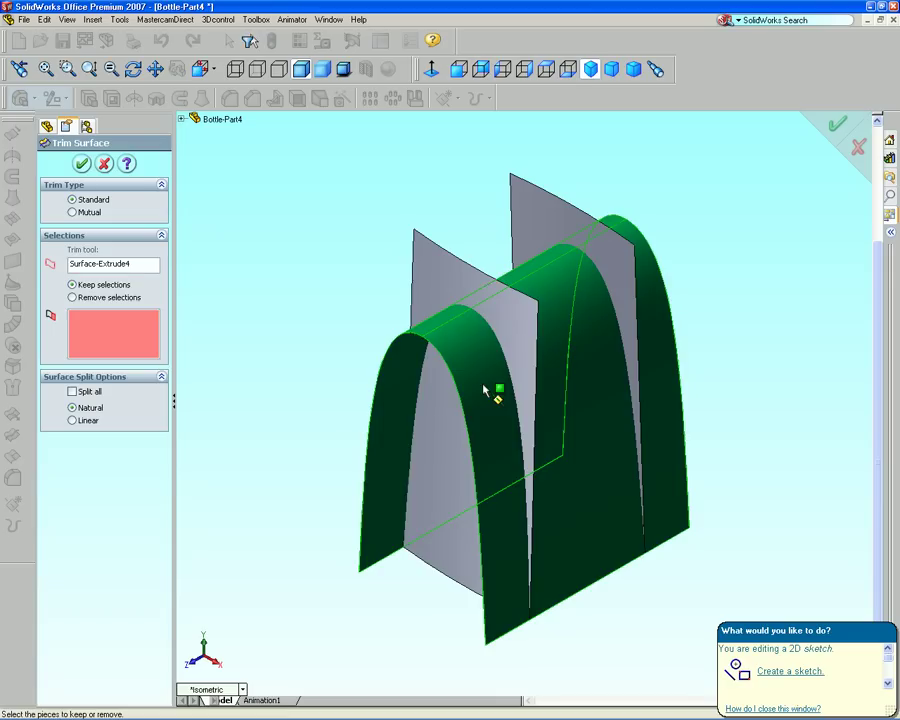
click(446, 466)
middle_drag(720, 406, 692, 378)
click(697, 366)
right_click(697, 366)
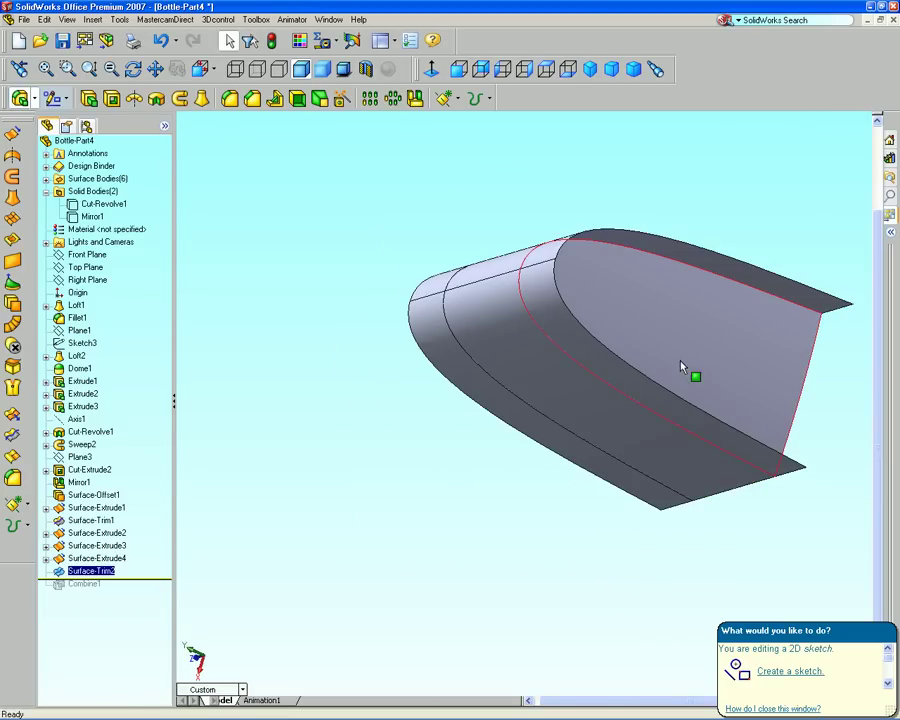
click(590, 68)
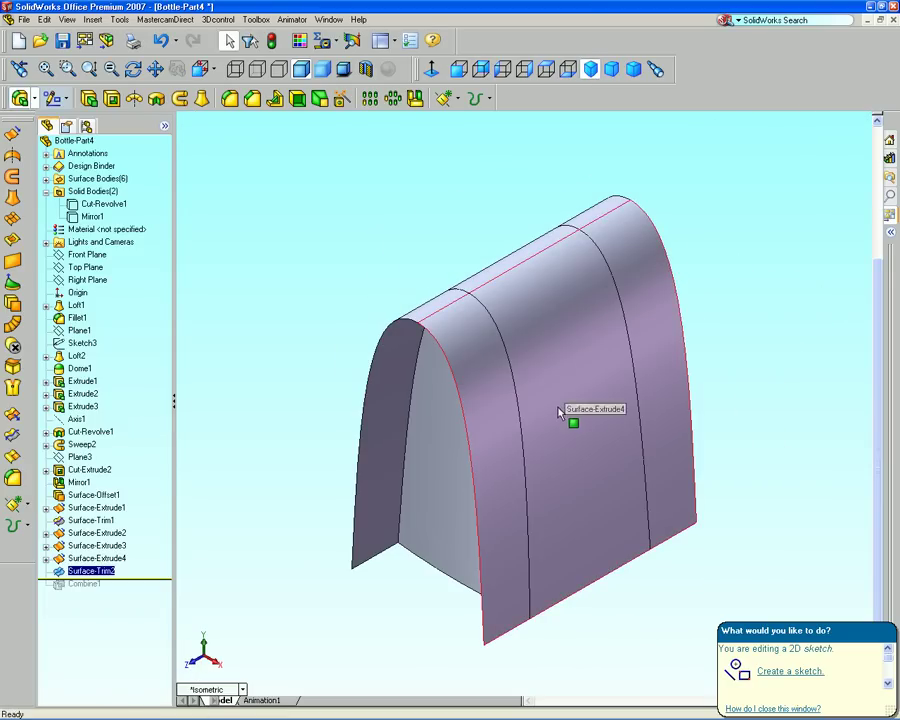
Hide Surface-Extrude4 and Surface-Trim1[1], and show Surface-Trim1[2].
click(560, 412)
right_click(560, 412)
click(584, 362)
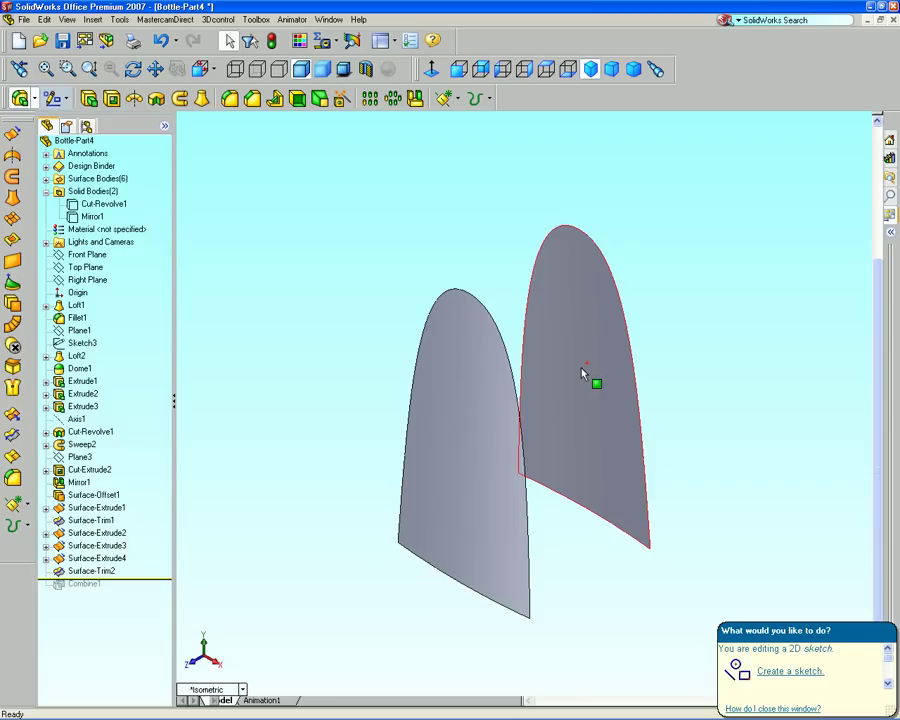
click(45, 178)
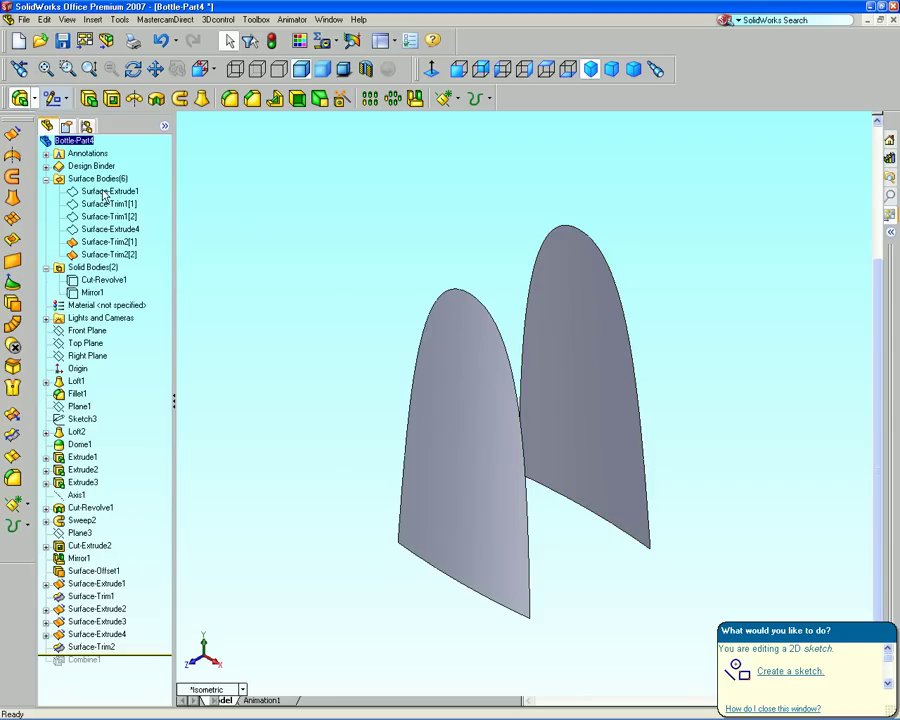
click(104, 205)
right_click(104, 208)
click(140, 225)
click(108, 216)
right_click(109, 218)
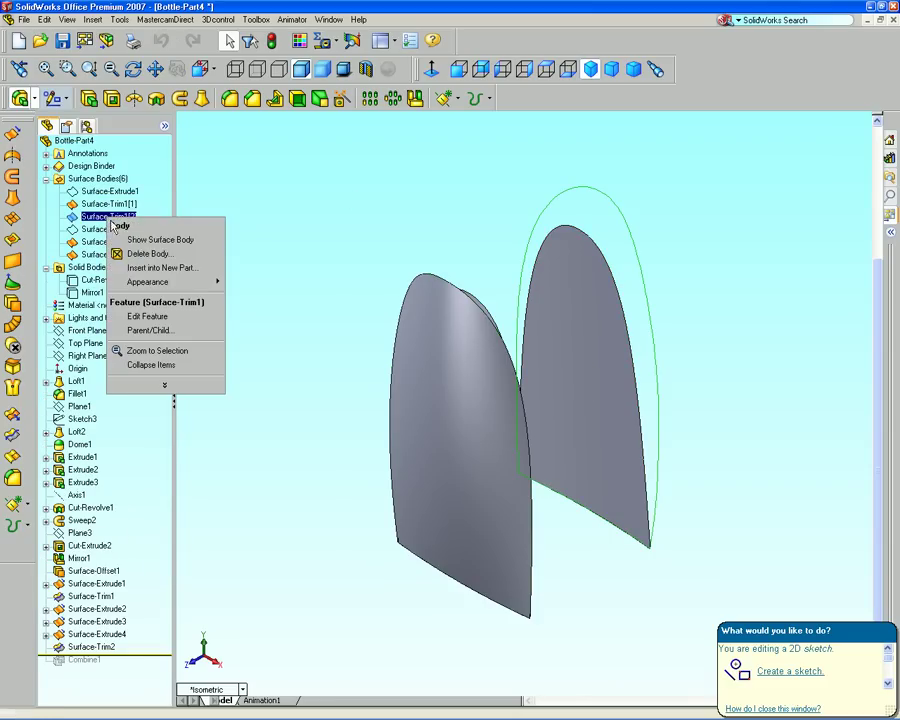
click(113, 226)
Loft the left and right arch surface pairs into solid panels Loft6 and Loft7.
click(202, 98)
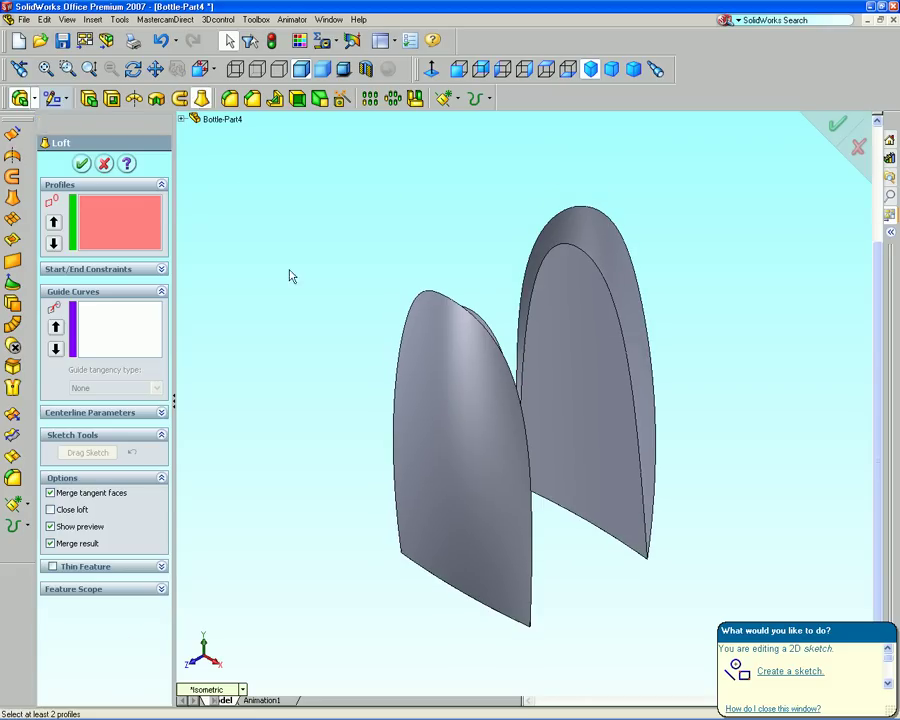
click(434, 342)
middle_drag(490, 283, 398, 344)
click(398, 346)
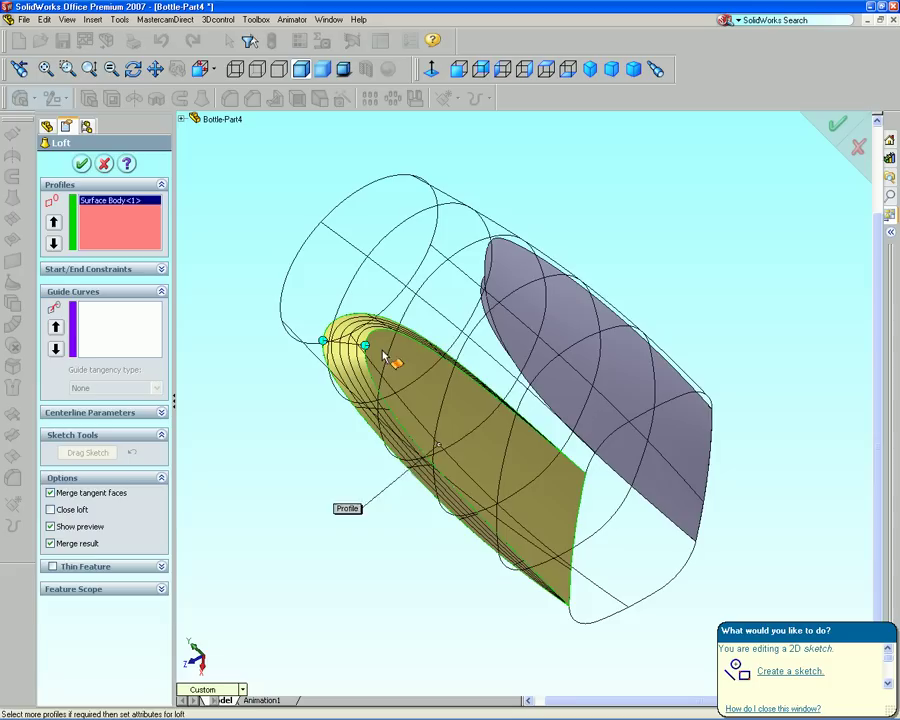
key(Return)
click(202, 98)
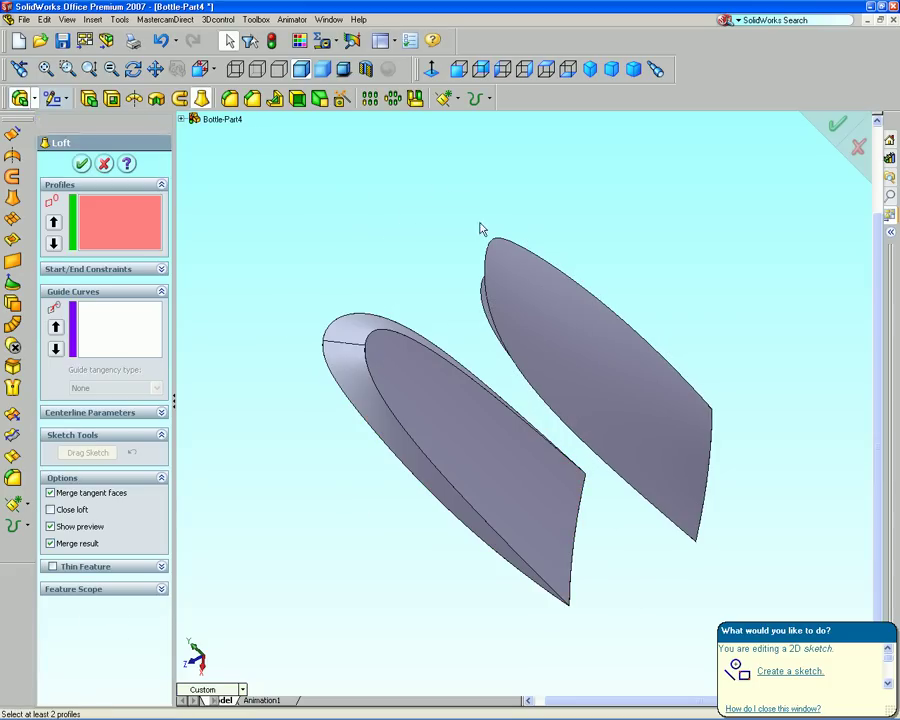
click(600, 356)
middle_drag(416, 265, 496, 228)
click(456, 320)
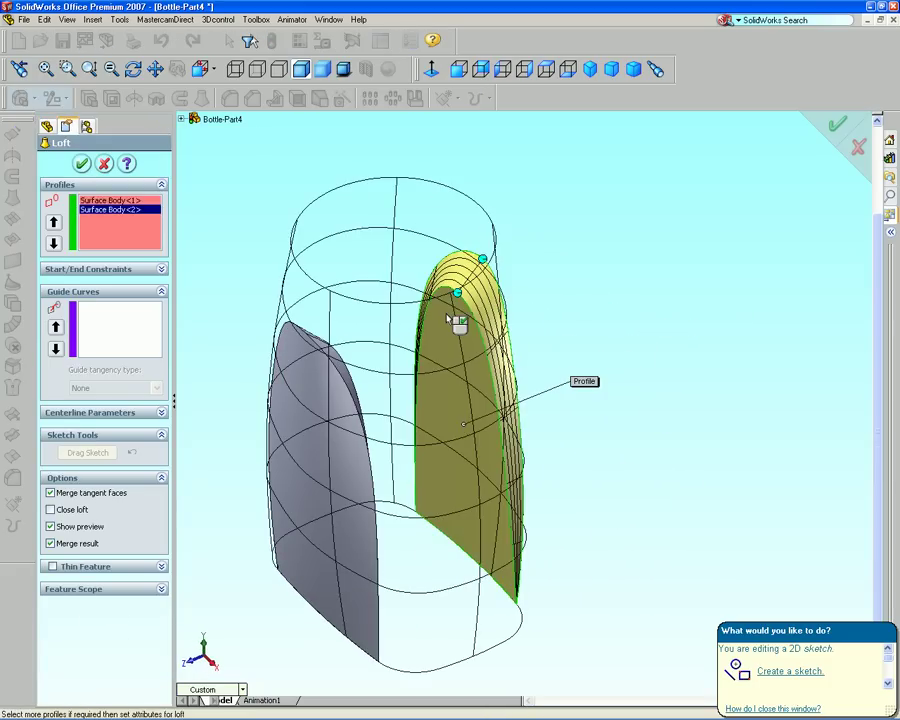
key(Return)
Hide the Surface-Trim surface bodies.
click(592, 70)
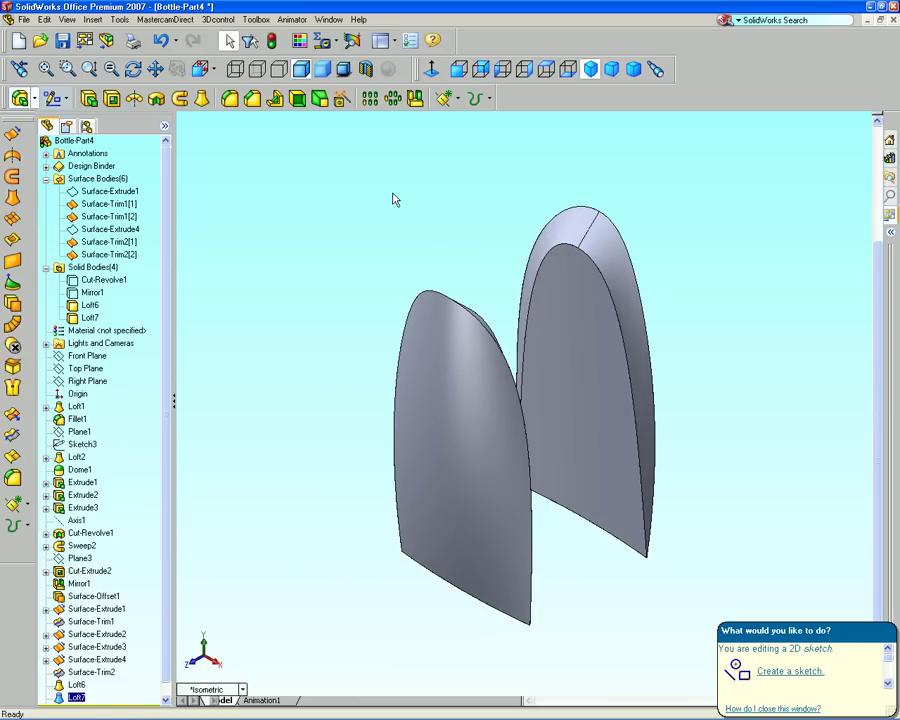
click(107, 206)
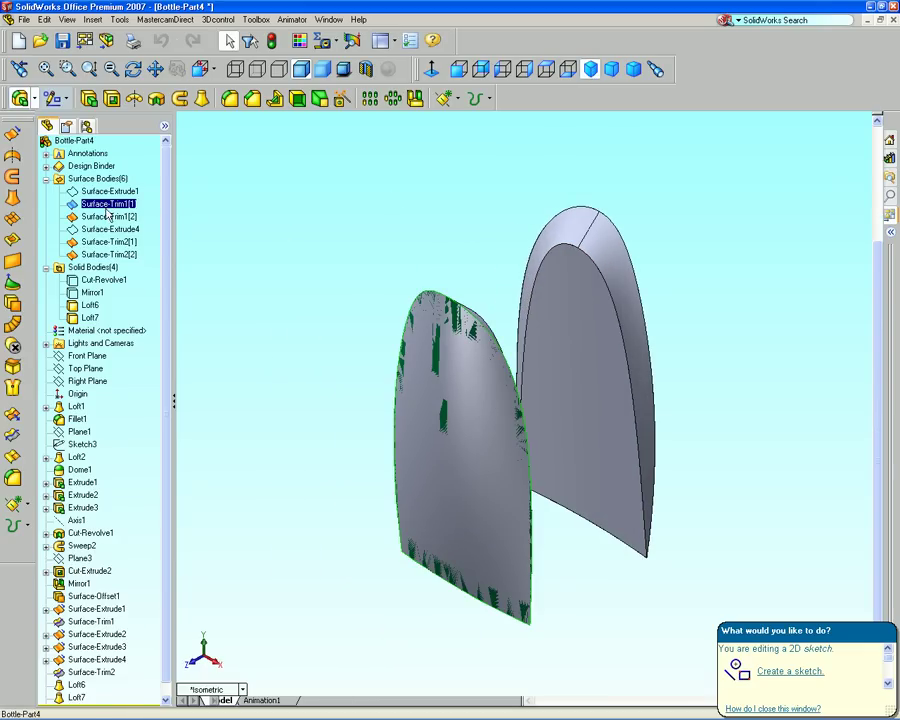
ctrl+click(108, 217)
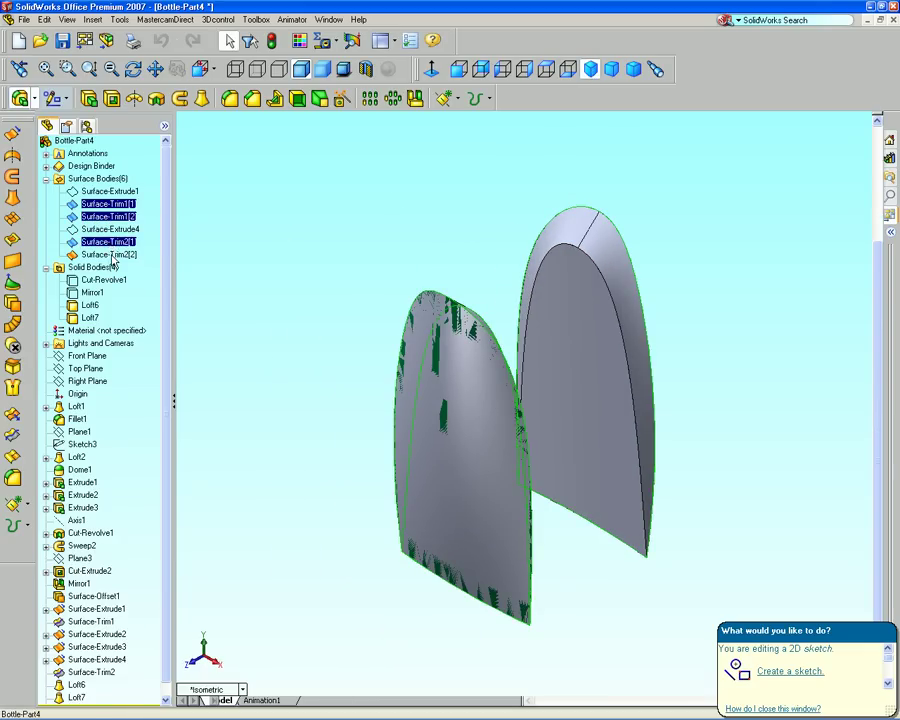
right_click(113, 262)
click(150, 277)
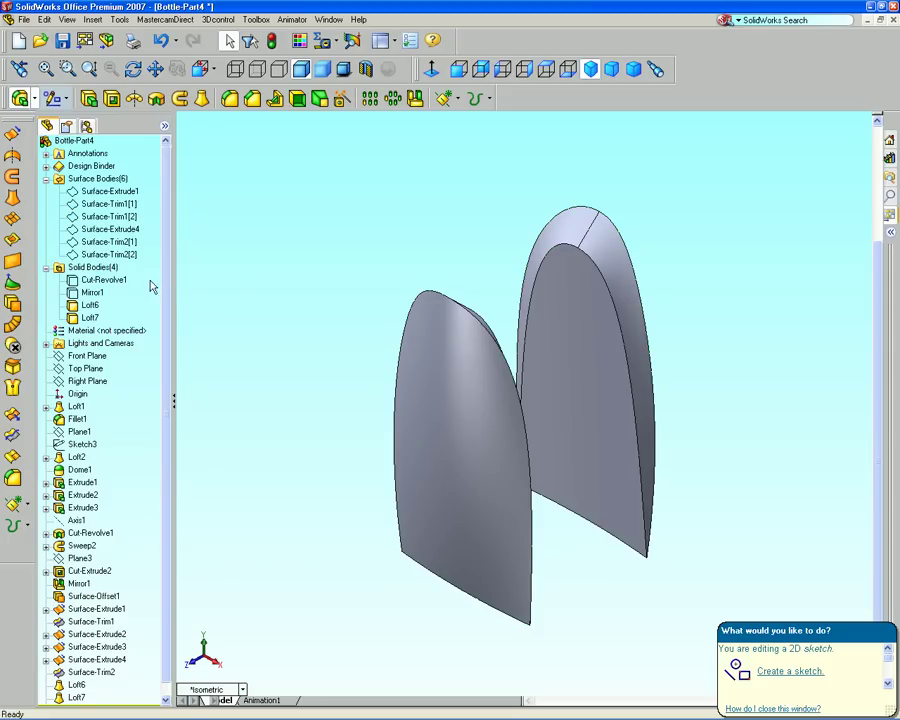
Show the Cut-Revolve1 bottle body again in isometric view.
middle_drag(413, 224, 277, 282)
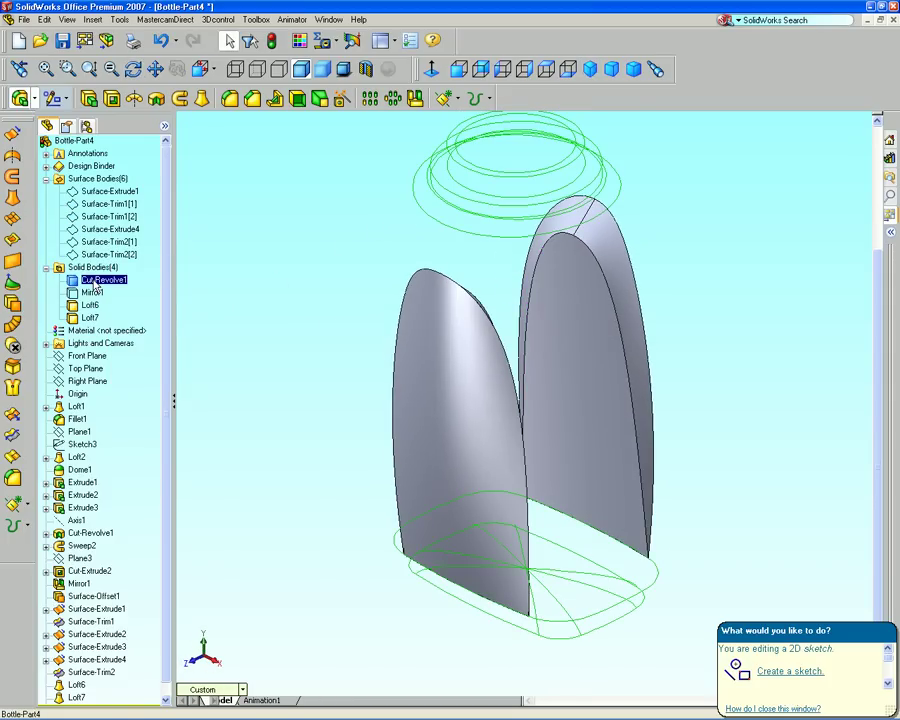
right_click(95, 281)
click(118, 303)
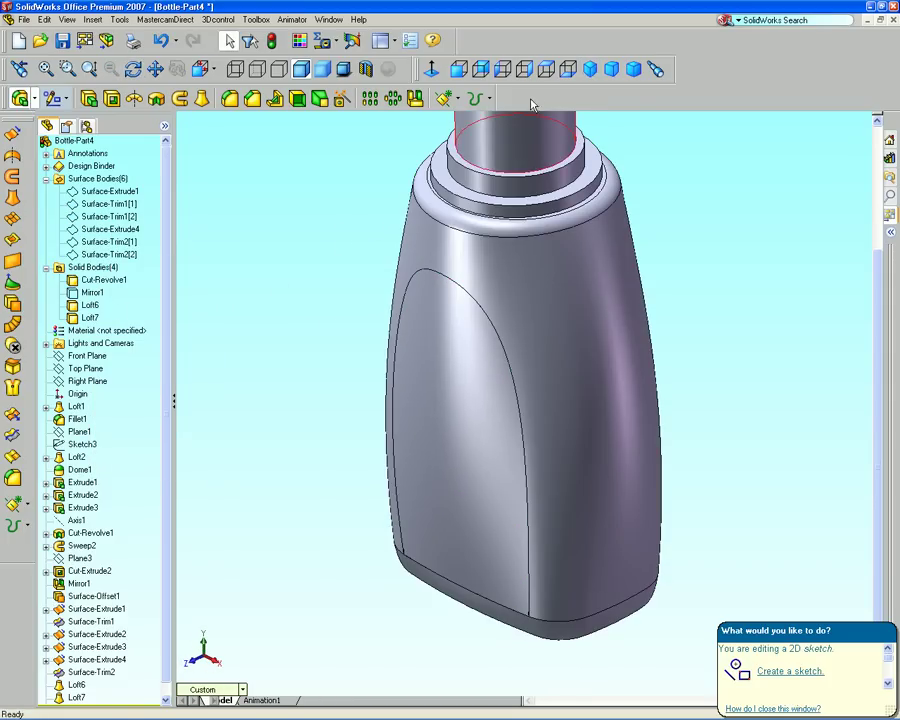
click(591, 69)
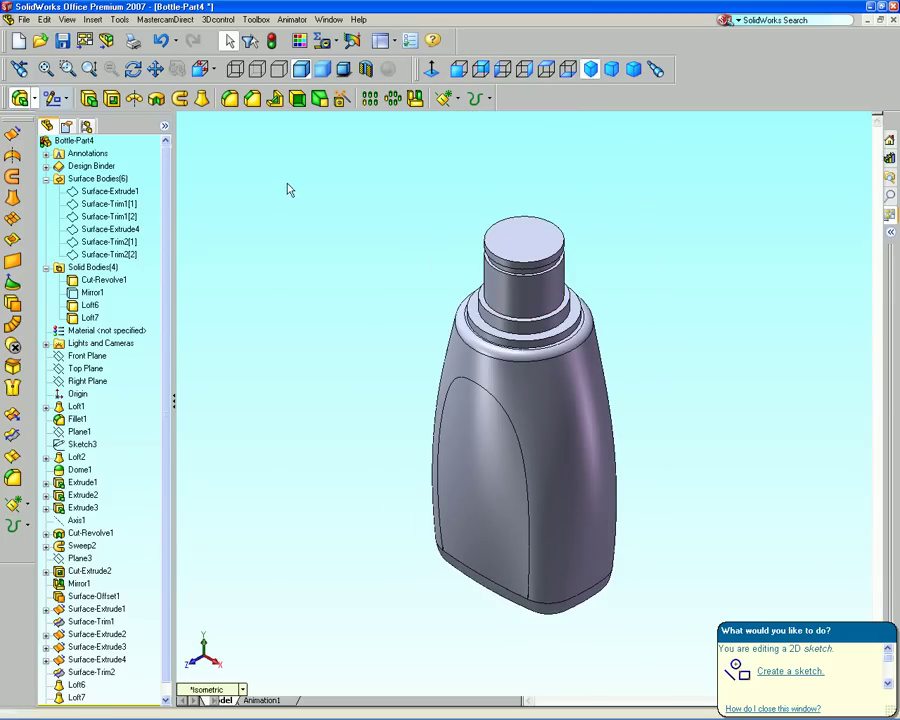
Combine with Subtract: bottle as main body, Loft6 and Loft7 as bodies to subtract.
click(93, 21)
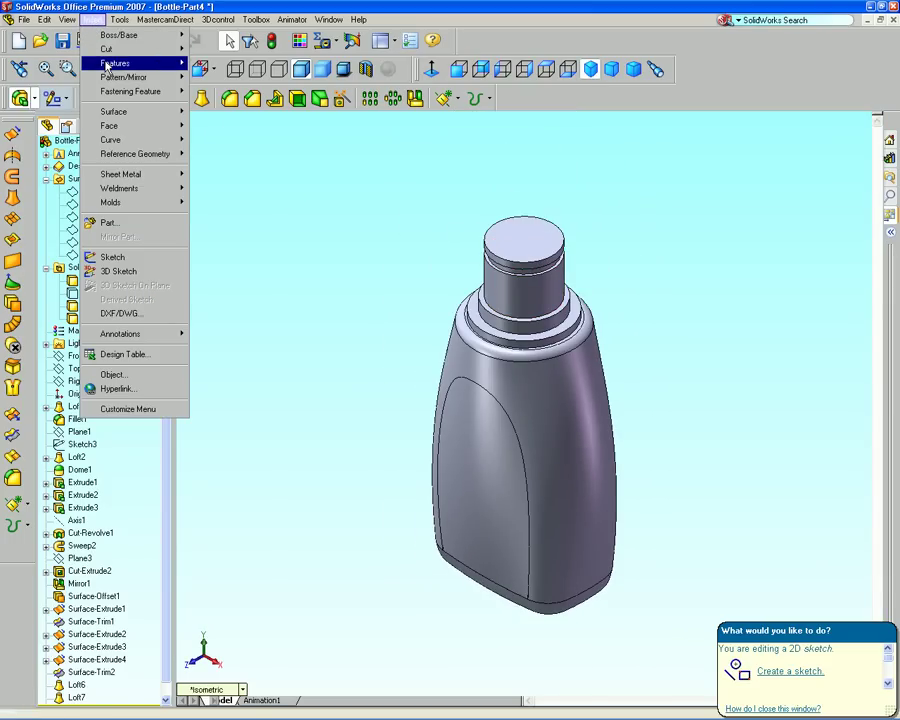
click(226, 286)
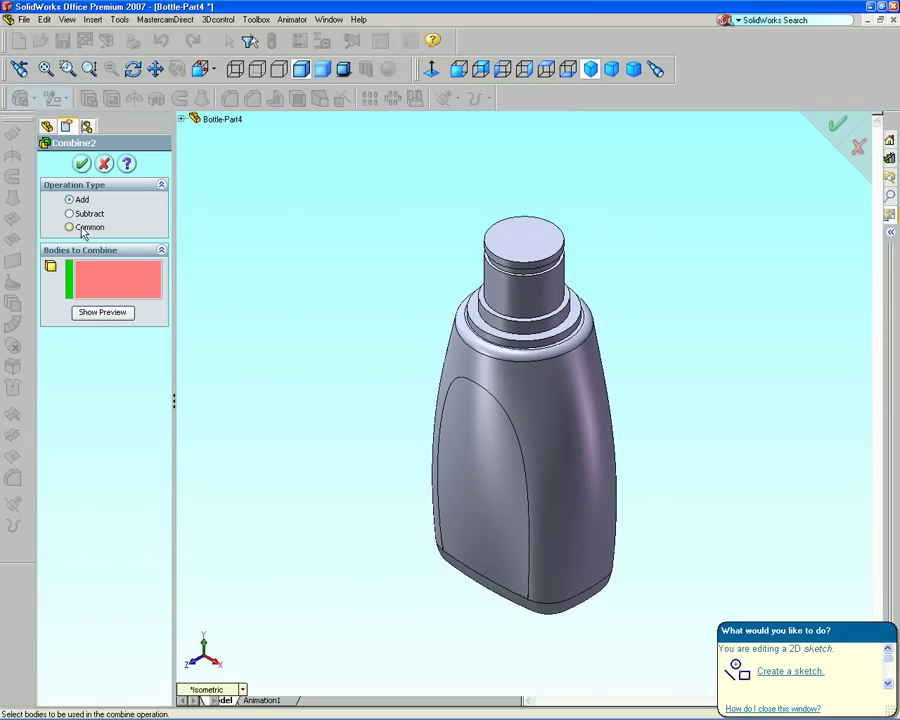
click(70, 214)
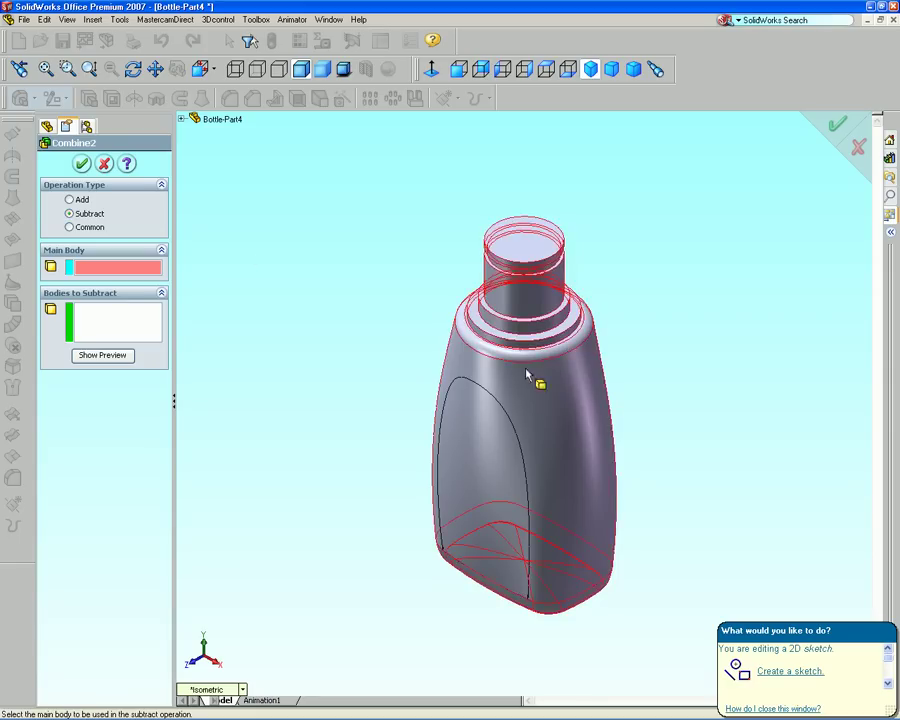
click(558, 385)
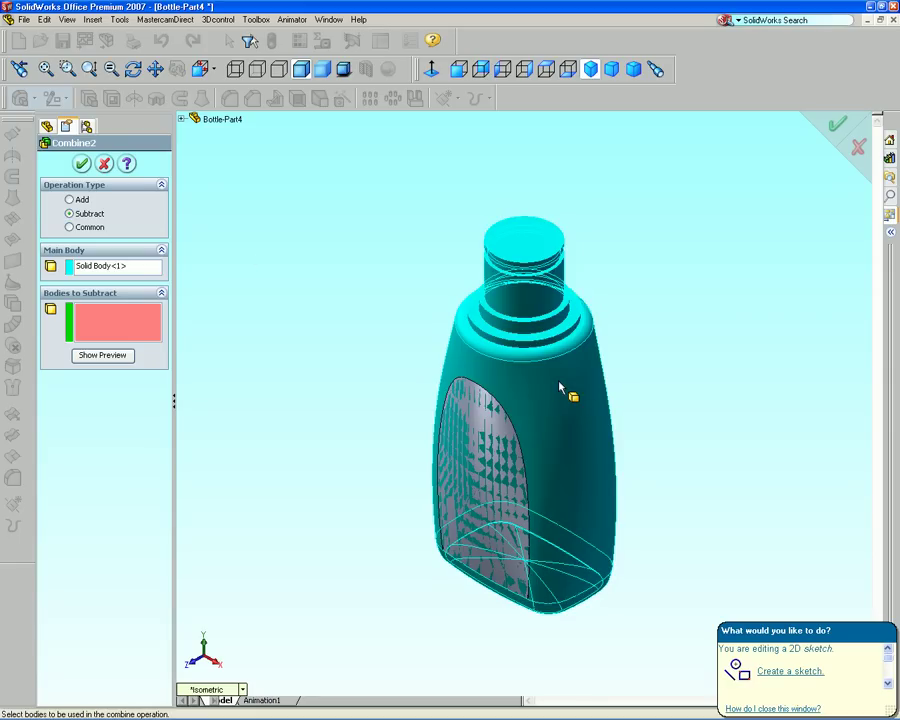
click(181, 119)
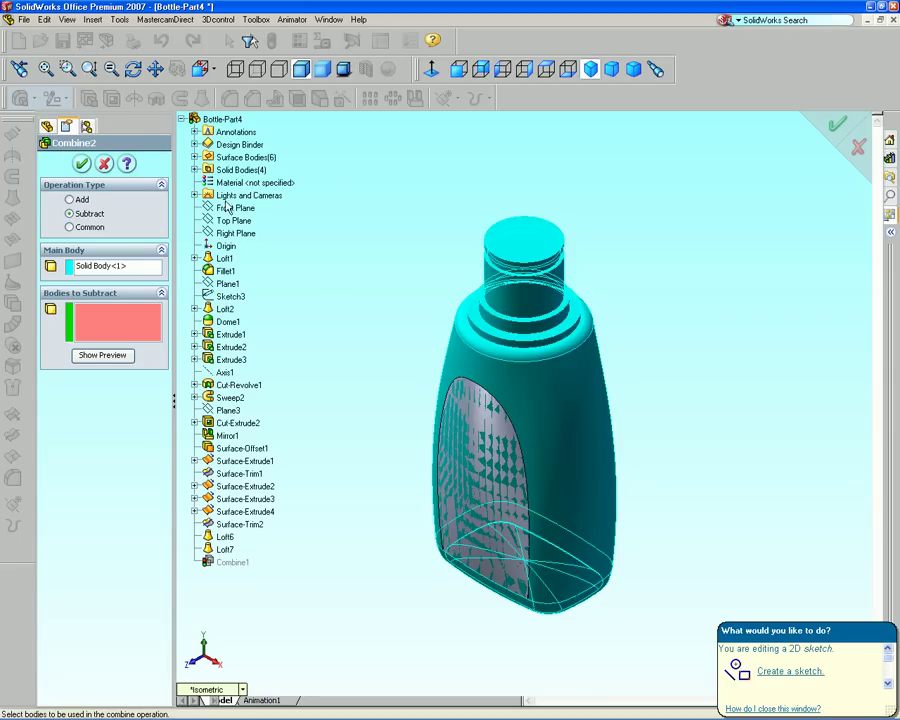
click(195, 170)
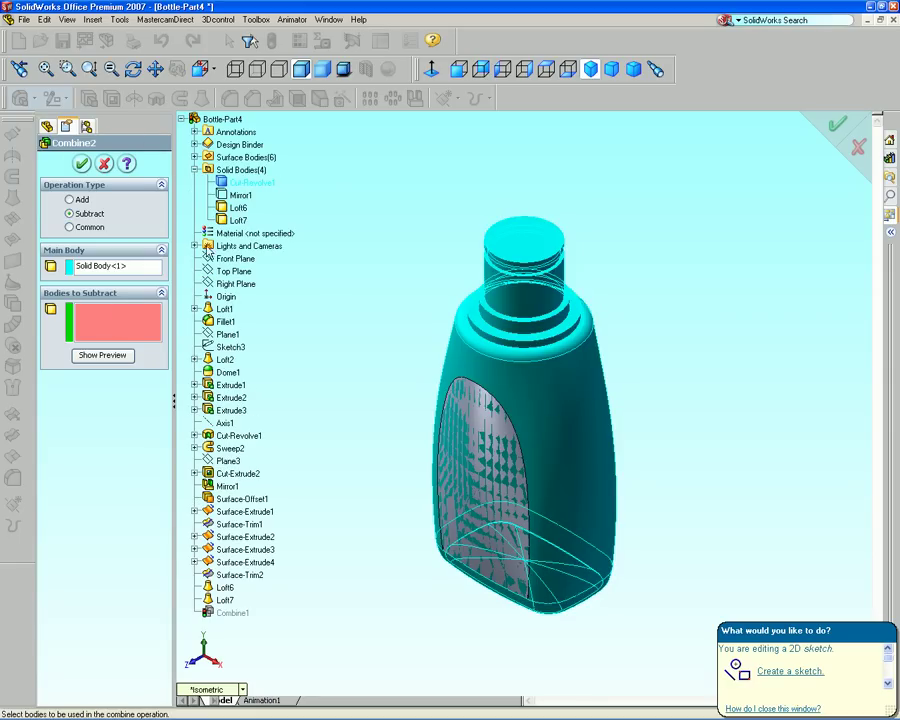
click(238, 207)
click(237, 220)
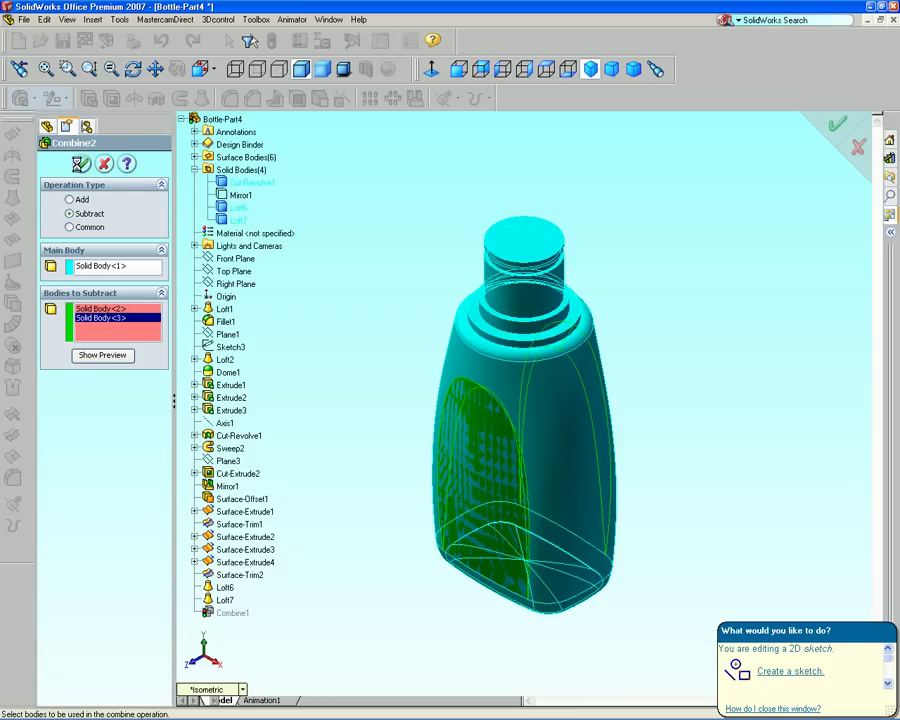
key(Return)
mouse_move(345, 283)
middle_down()
mouse_move(362, 233)
mouse_move(325, 263)
middle_up()
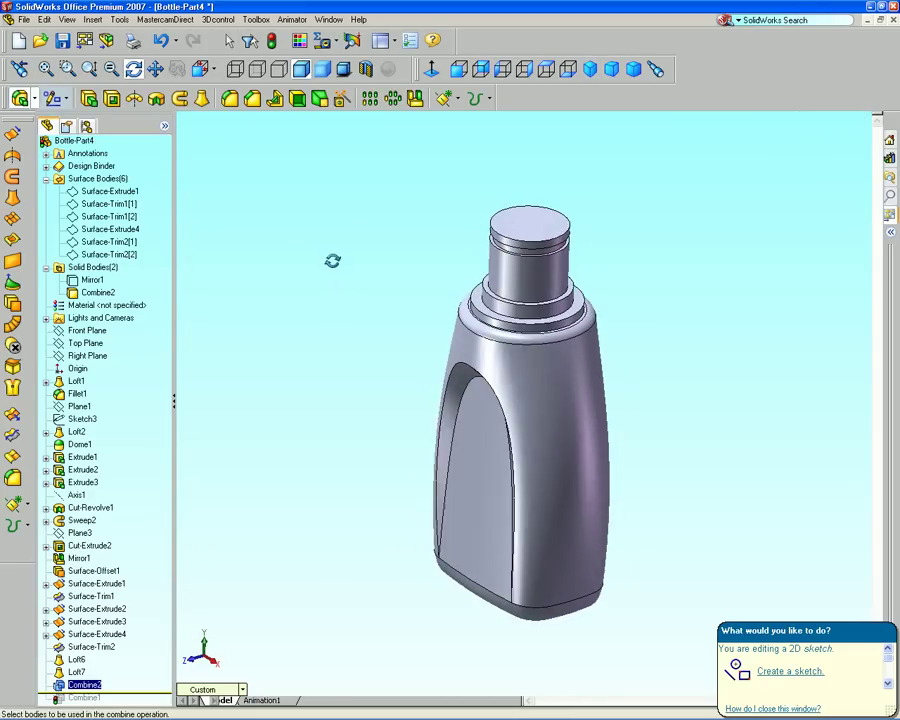
click(590, 71)
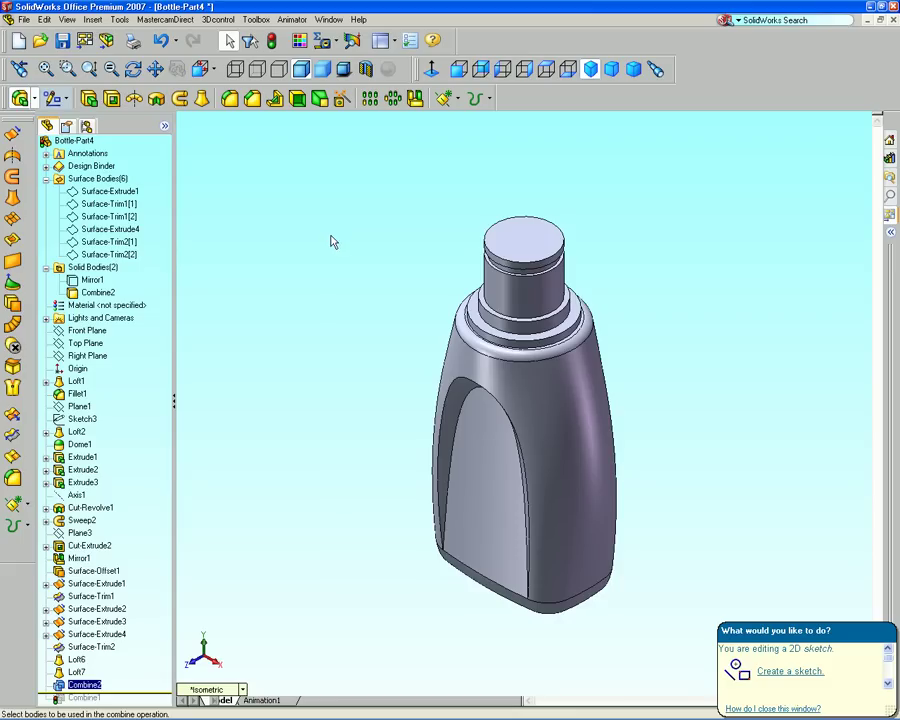
Shell the bottle, removing its top face to leave an open mouth.
click(297, 99)
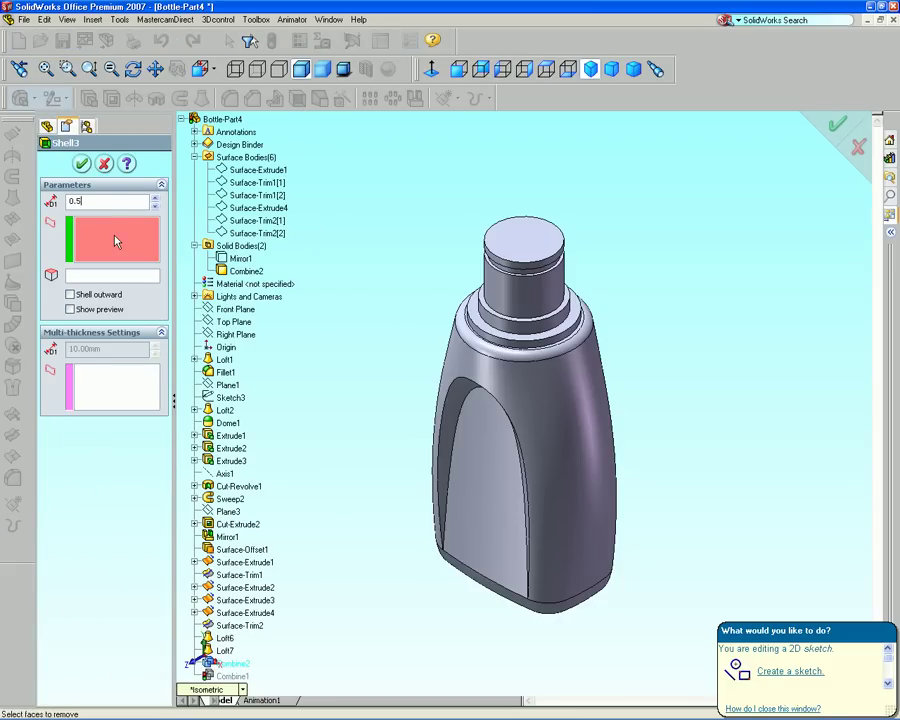
click(524, 238)
key(Return)
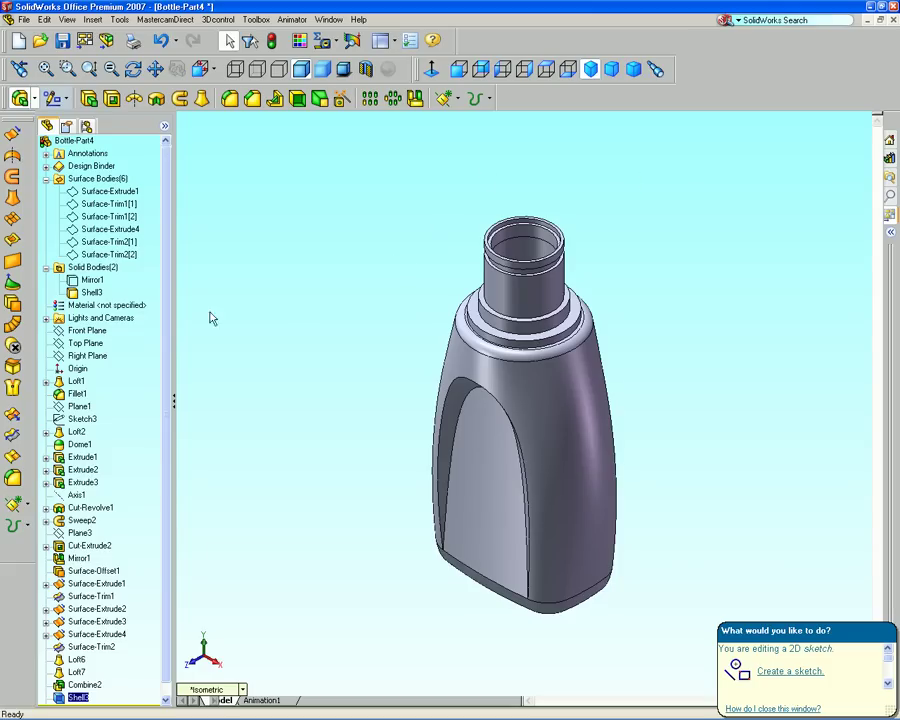
Show the hidden Mirror1 threaded neck body.
click(92, 280)
right_click(92, 280)
click(130, 301)
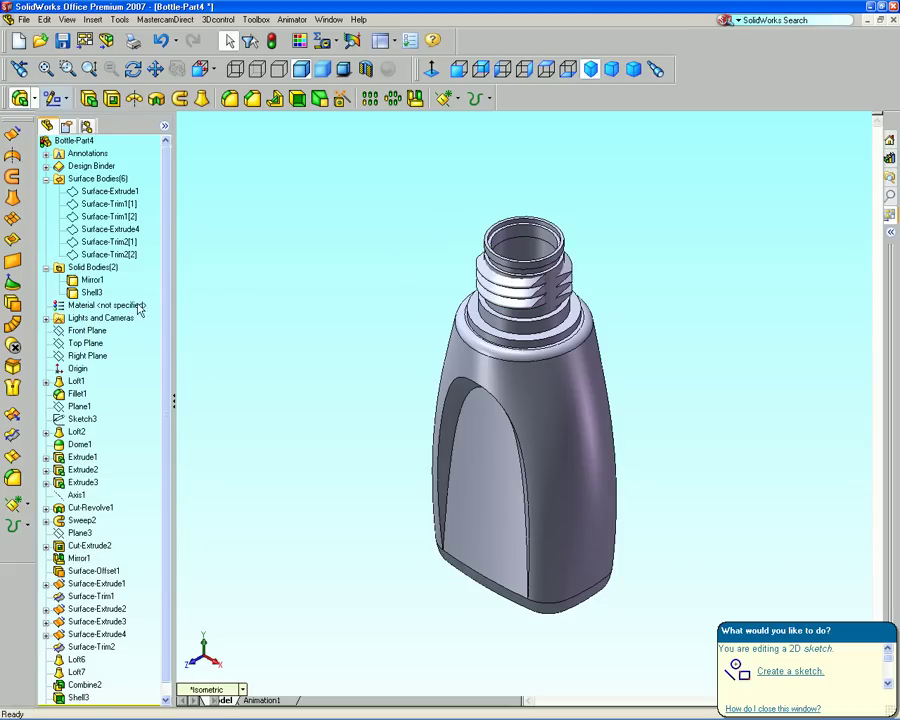
Combine the bottle and threaded neck bodies with Add into one solid.
click(92, 19)
mouse_move(116, 63)
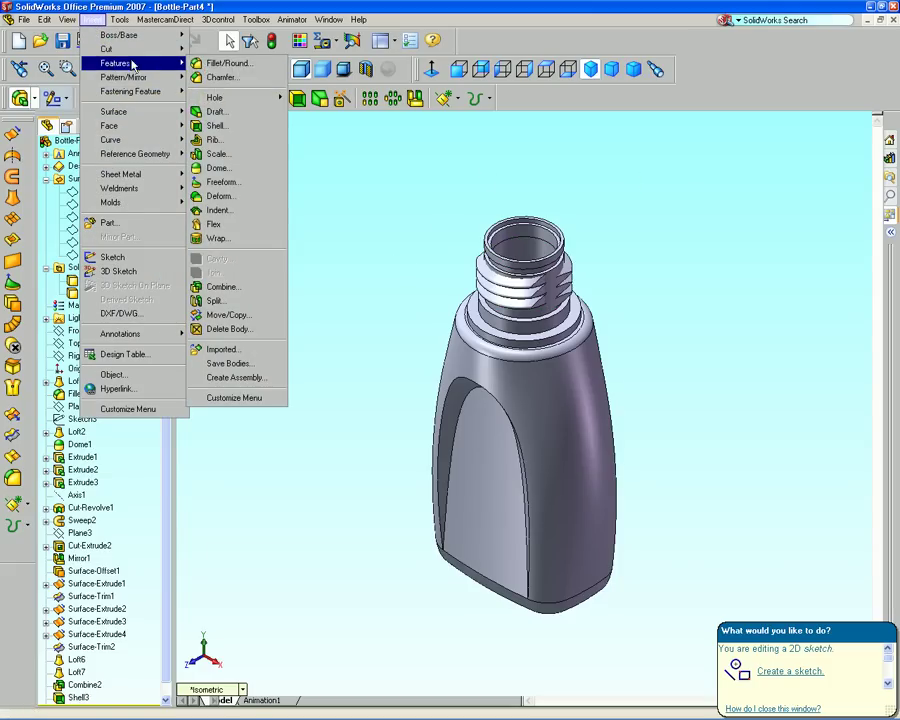
click(229, 287)
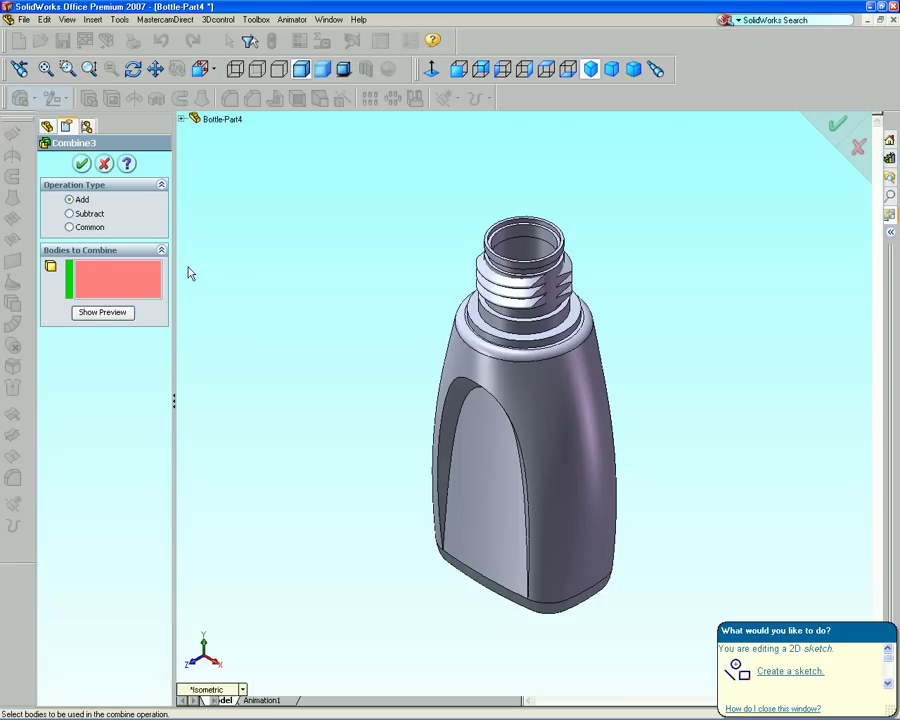
click(538, 392)
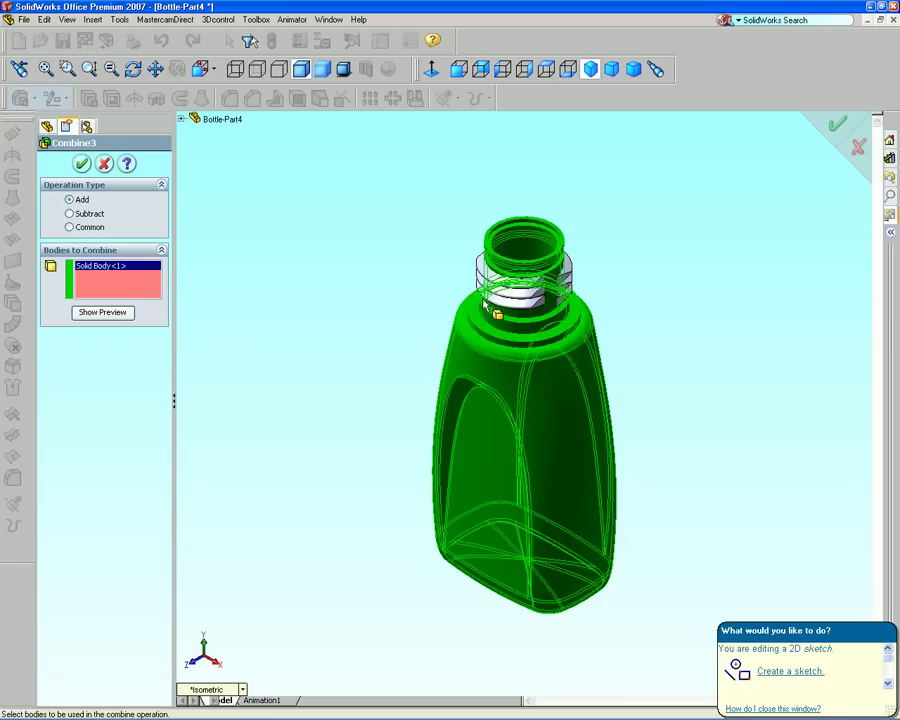
click(480, 272)
click(82, 163)
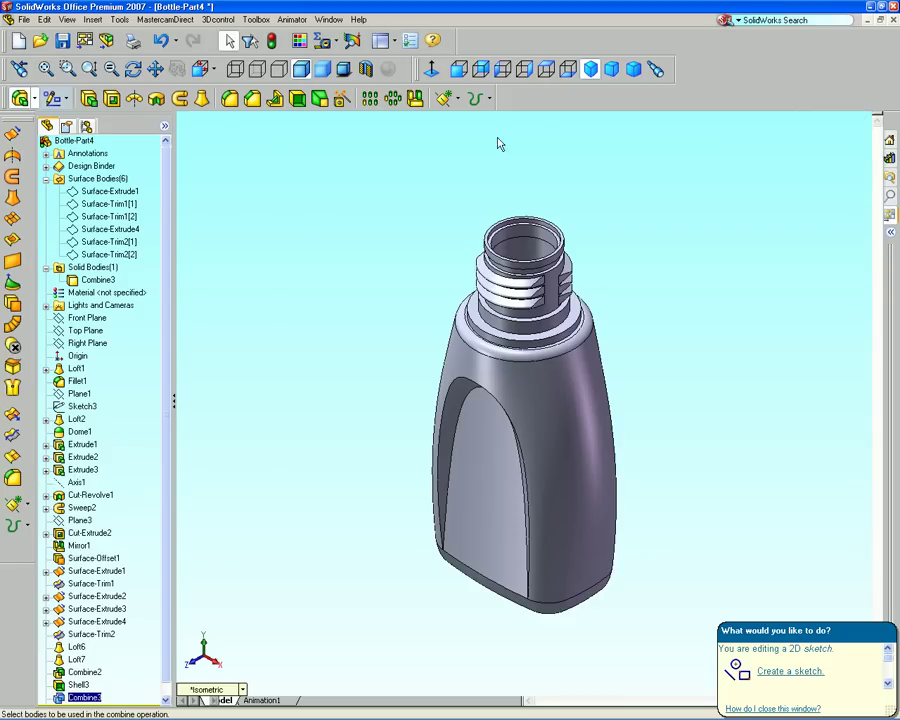
mouse_move(663, 268)
middle_down()
mouse_move(635, 370)
mouse_move(635, 350)
mouse_move(701, 257)
mouse_move(737, 163)
mouse_move(727, 157)
mouse_move(631, 195)
mouse_move(571, 195)
mouse_move(566, 172)
middle_up()
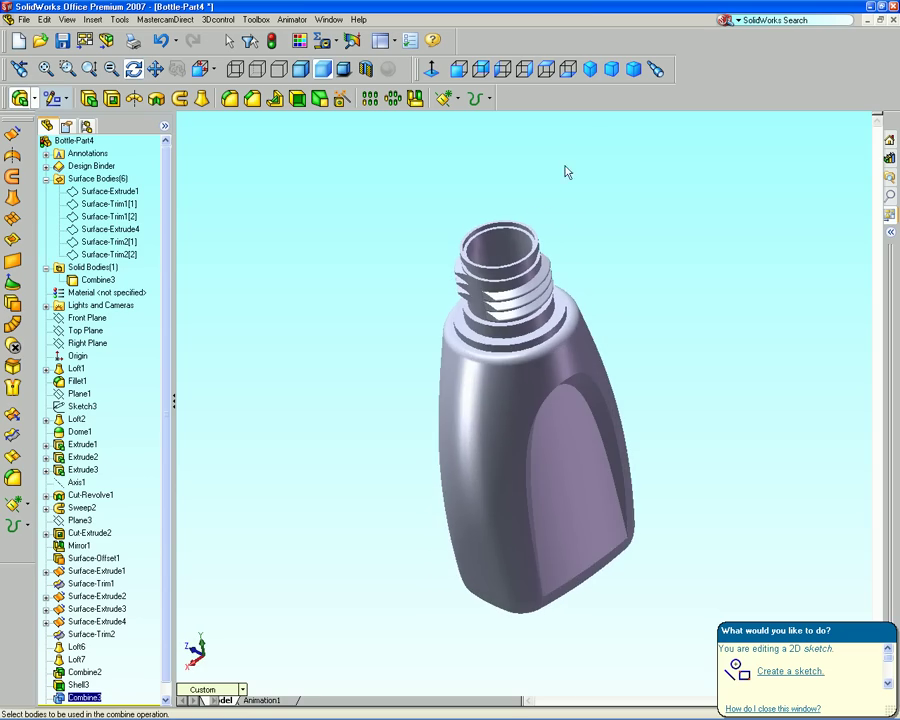